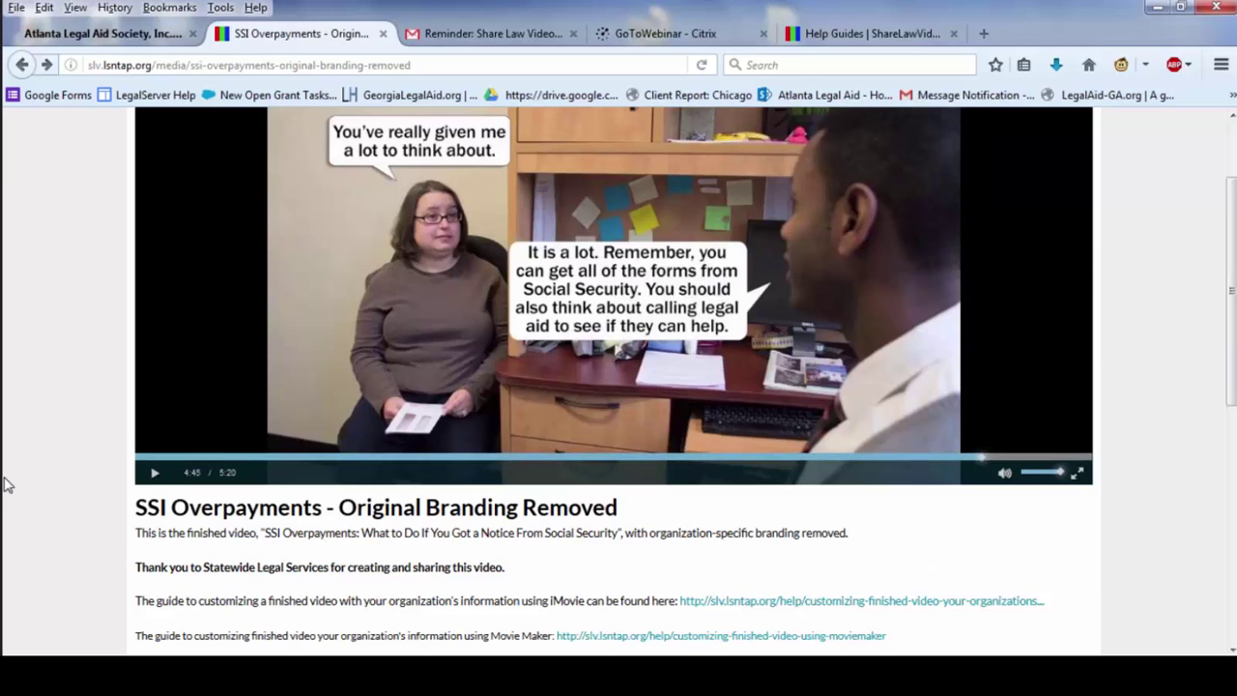
- Play the SSI Overpayments video and pause it on the end credits at 5:13
left_click(155, 474)
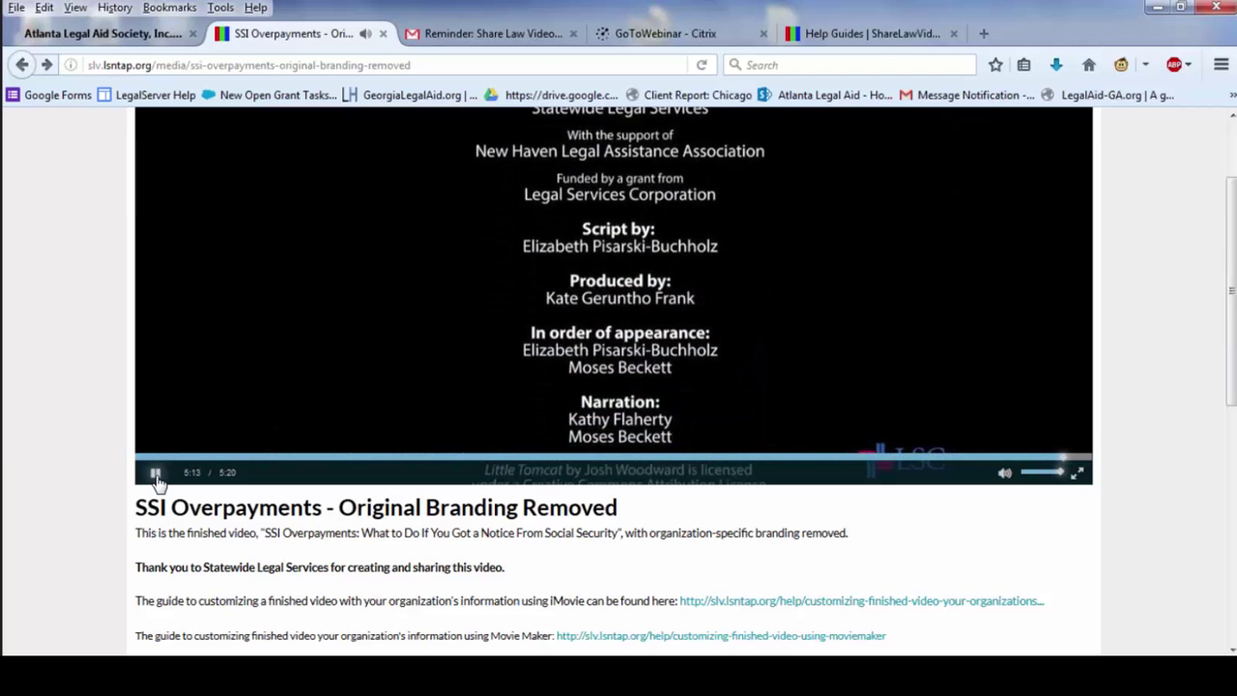
left_click(155, 474)
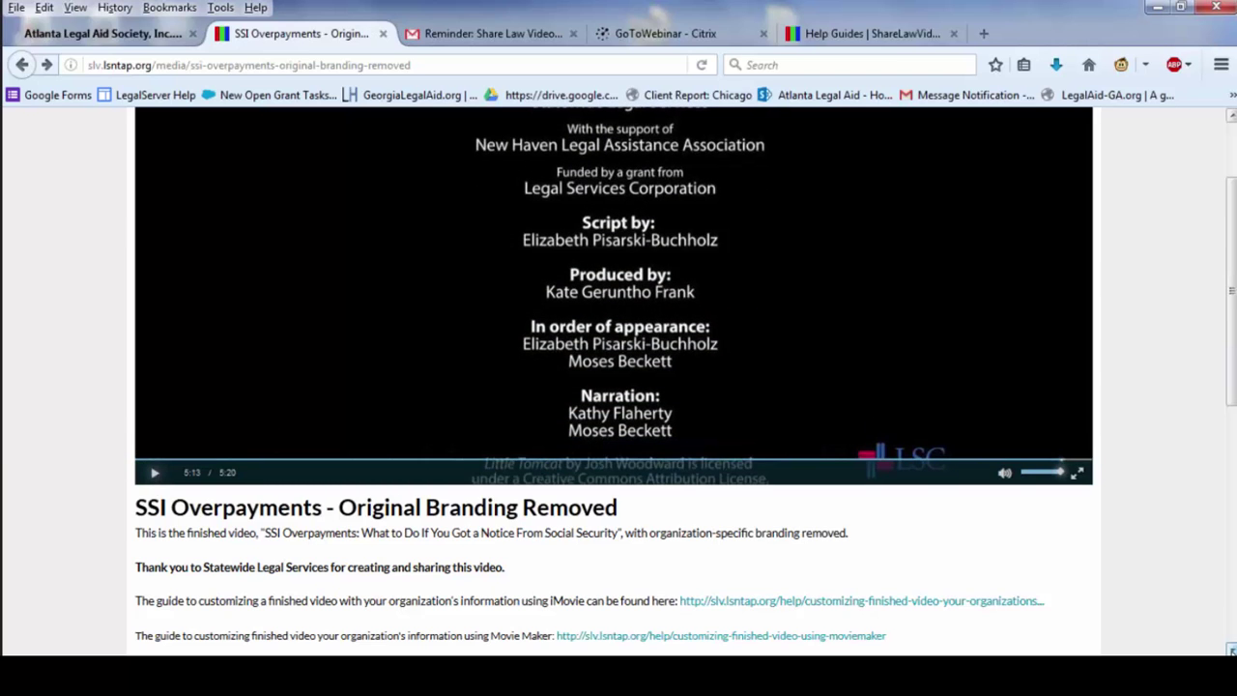
- Scroll down to the PowerPoint template link and download form, then switch to the template folder
scroll(1230, 310, "down", 1)
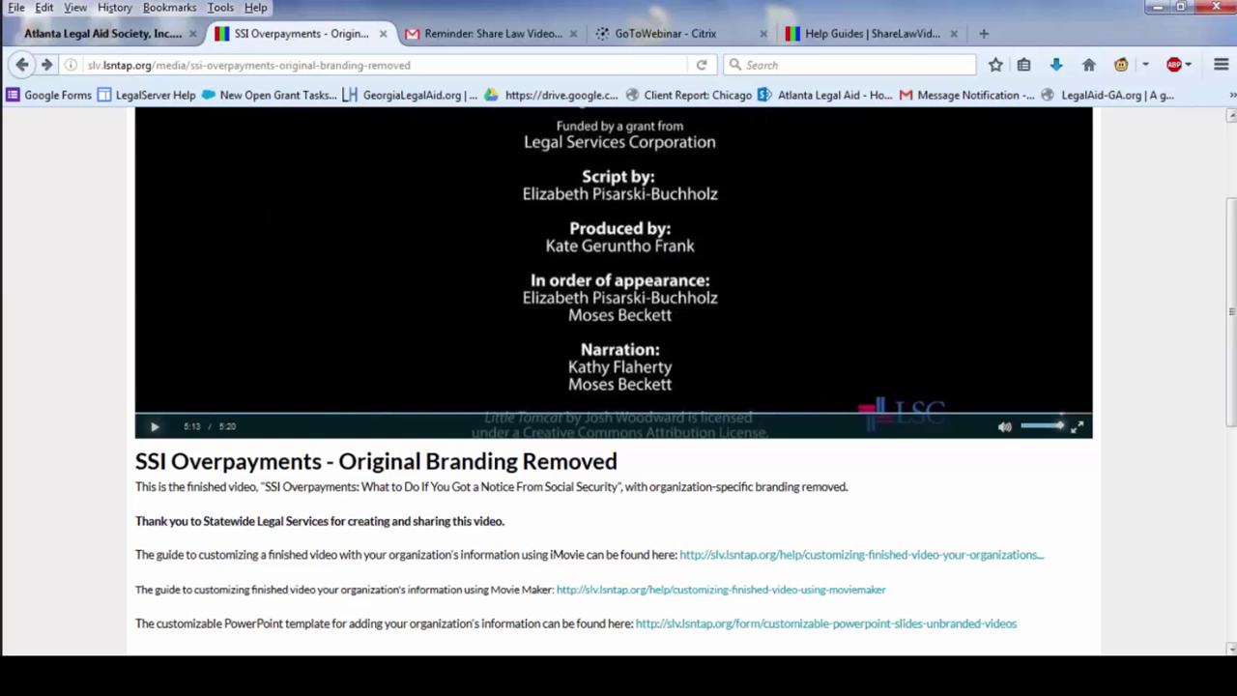
scroll(1231, 651, "down", 1)
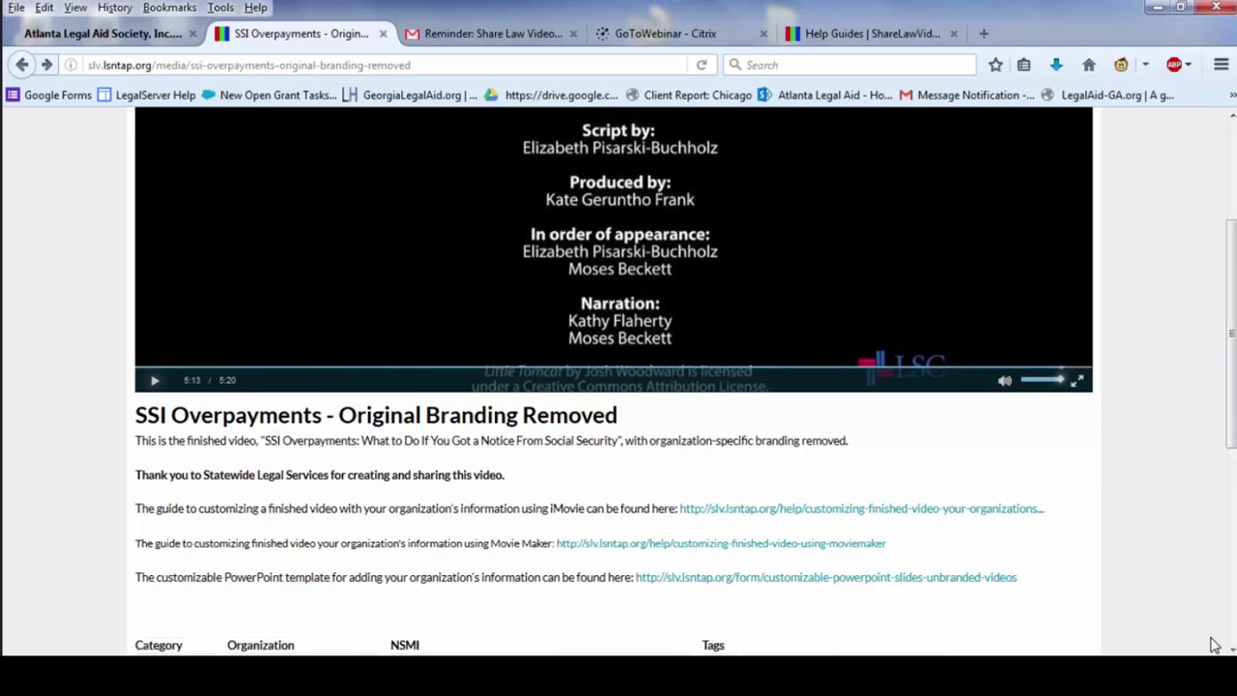
scroll(1231, 651, "down", 8)
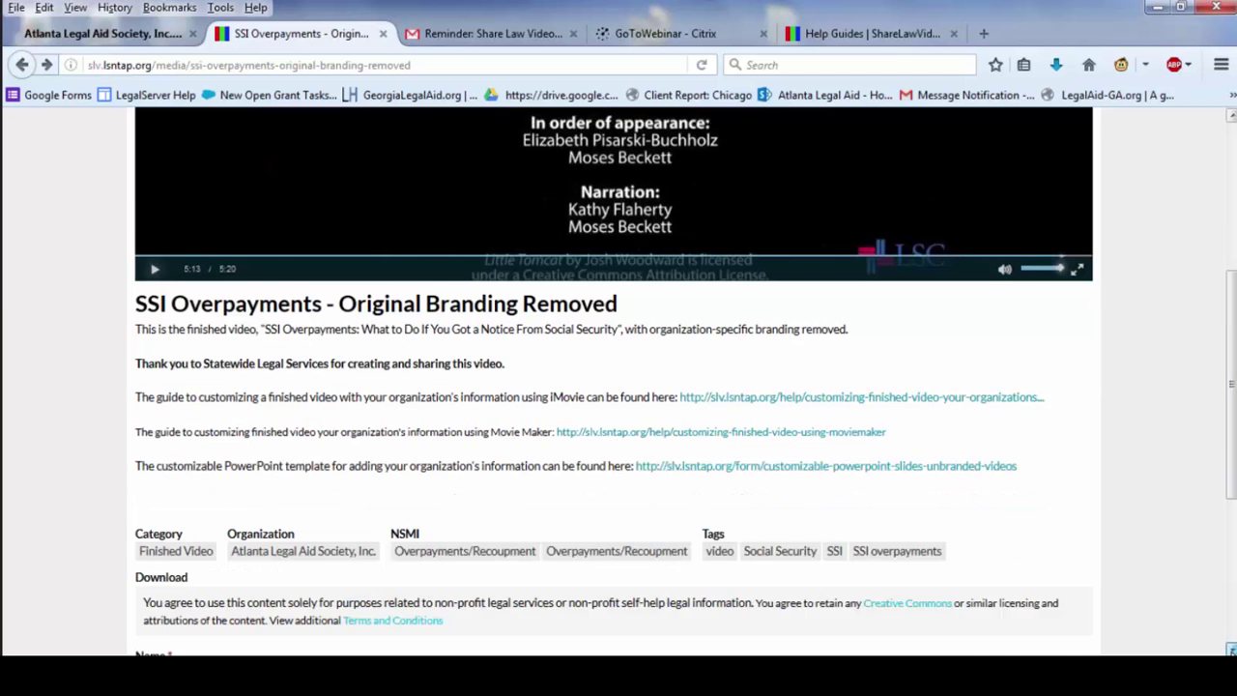
scroll(1231, 650, "down", 1)
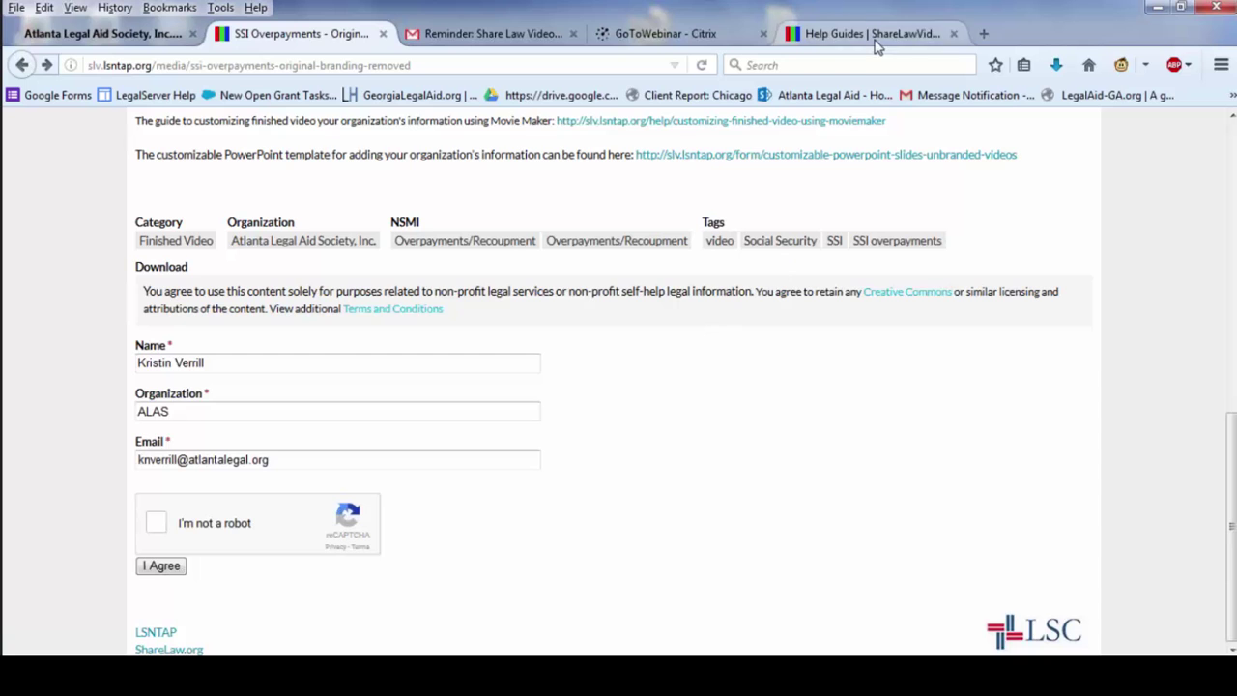
key("alt+Tab")
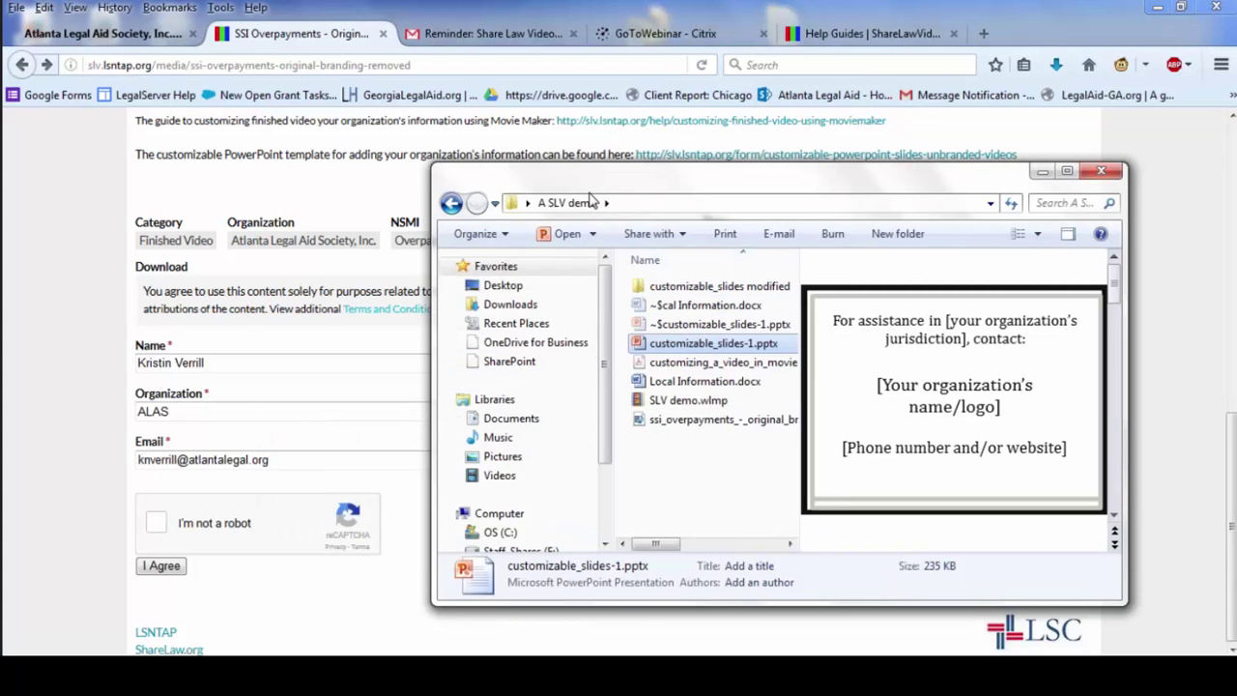
- Preview Local Information.docx, then open customizable_slides-1.pptx in PowerPoint
left_click(677, 383)
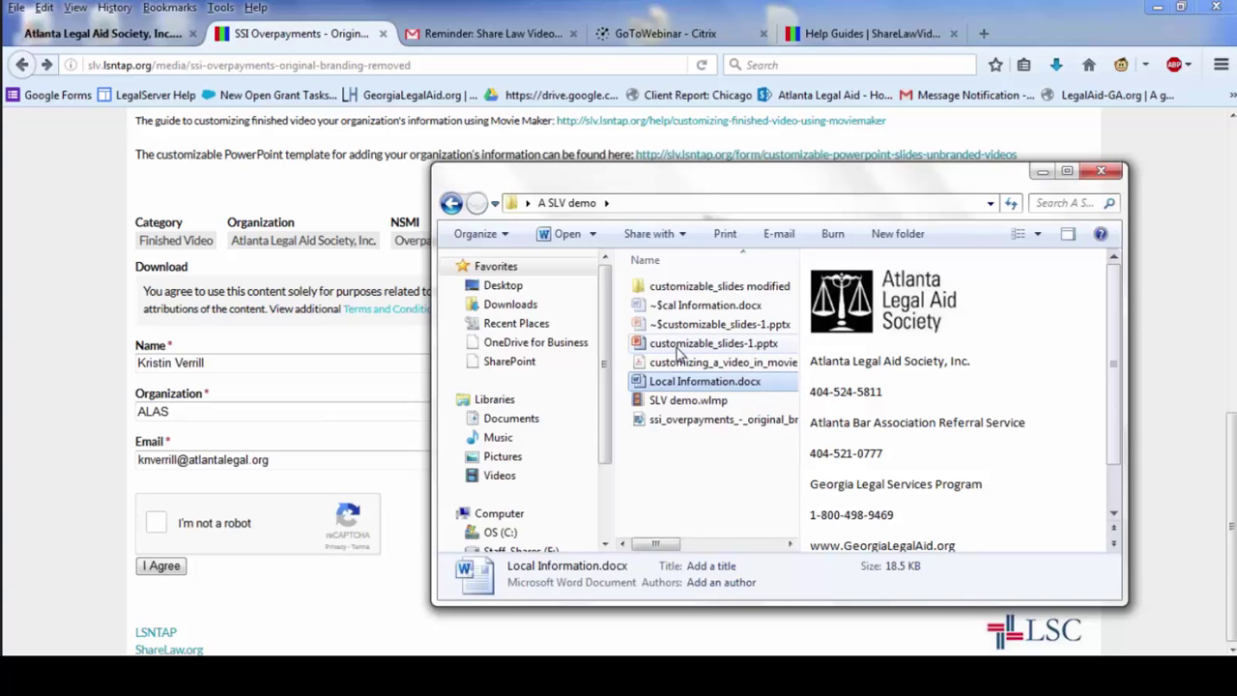
left_click(677, 346)
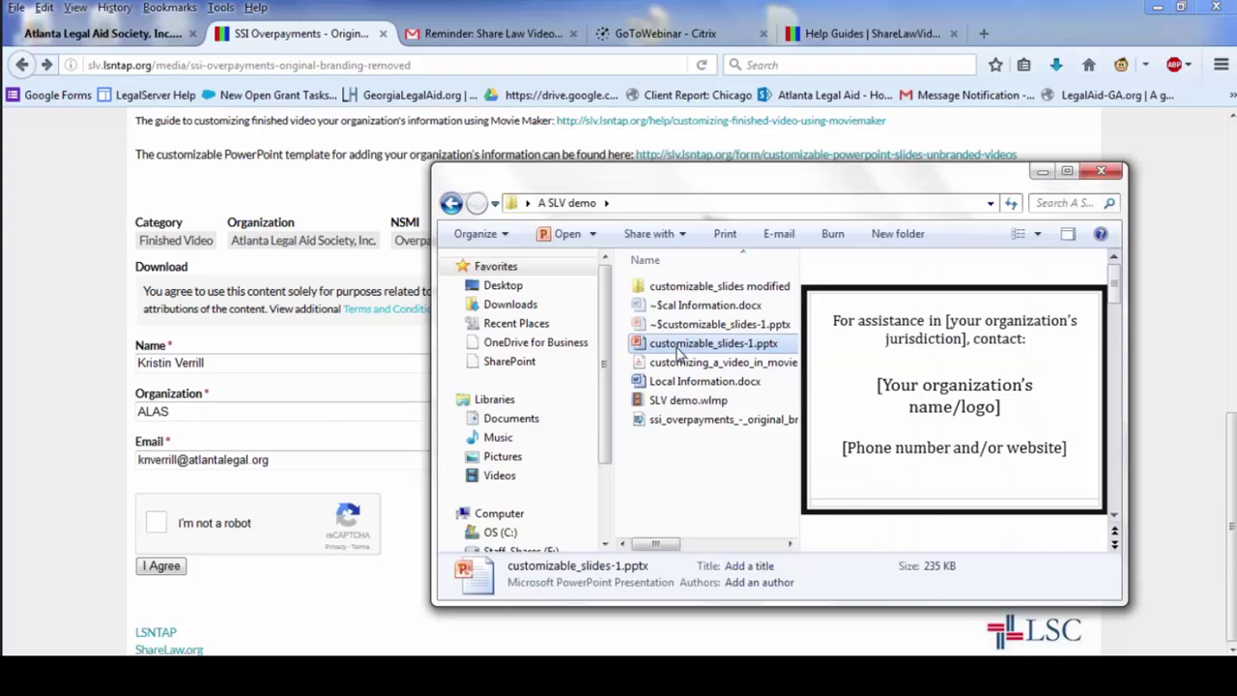
key("Return")
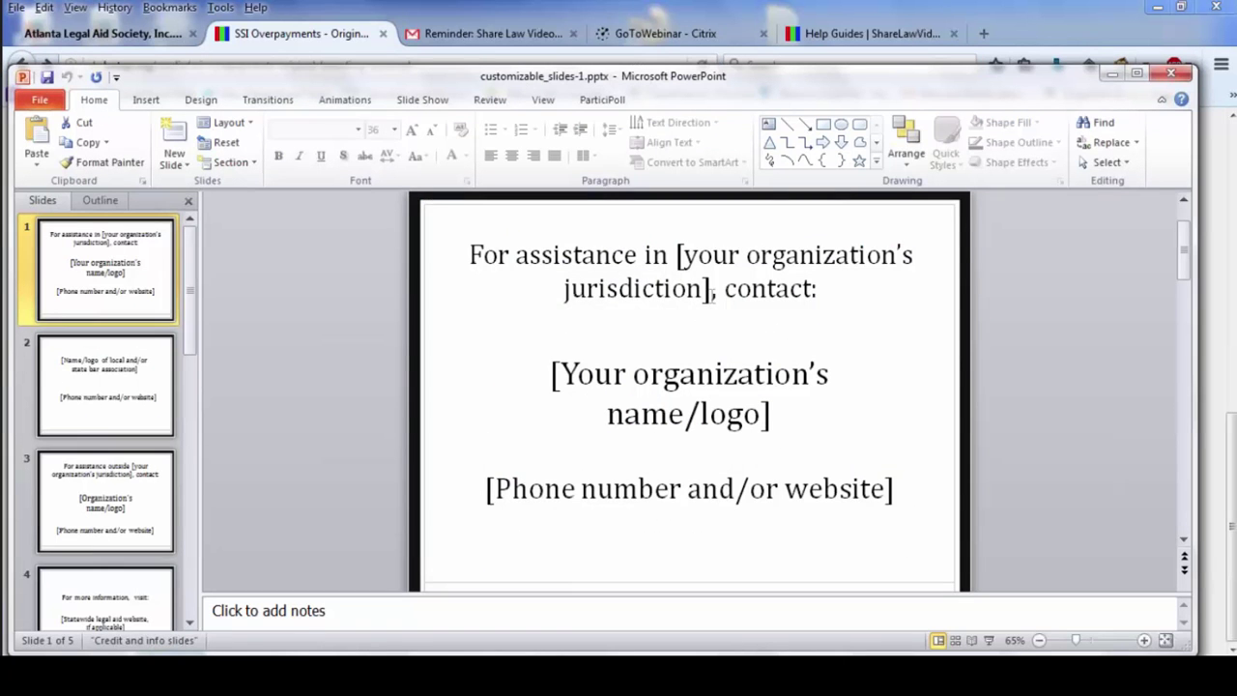
- Replace the slide 1 title's jurisdiction placeholder with 'metro-Atlanta'
left_click(712, 293)
left_click_drag(713, 293, 675, 259)
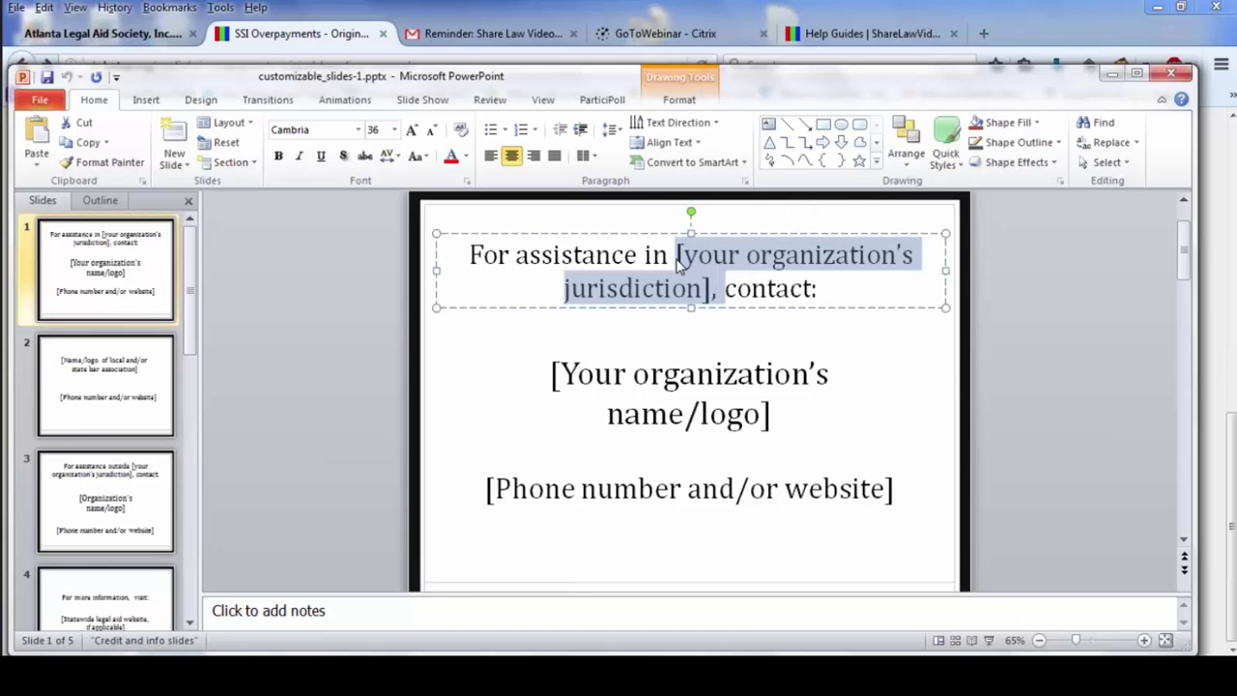
type("metro")
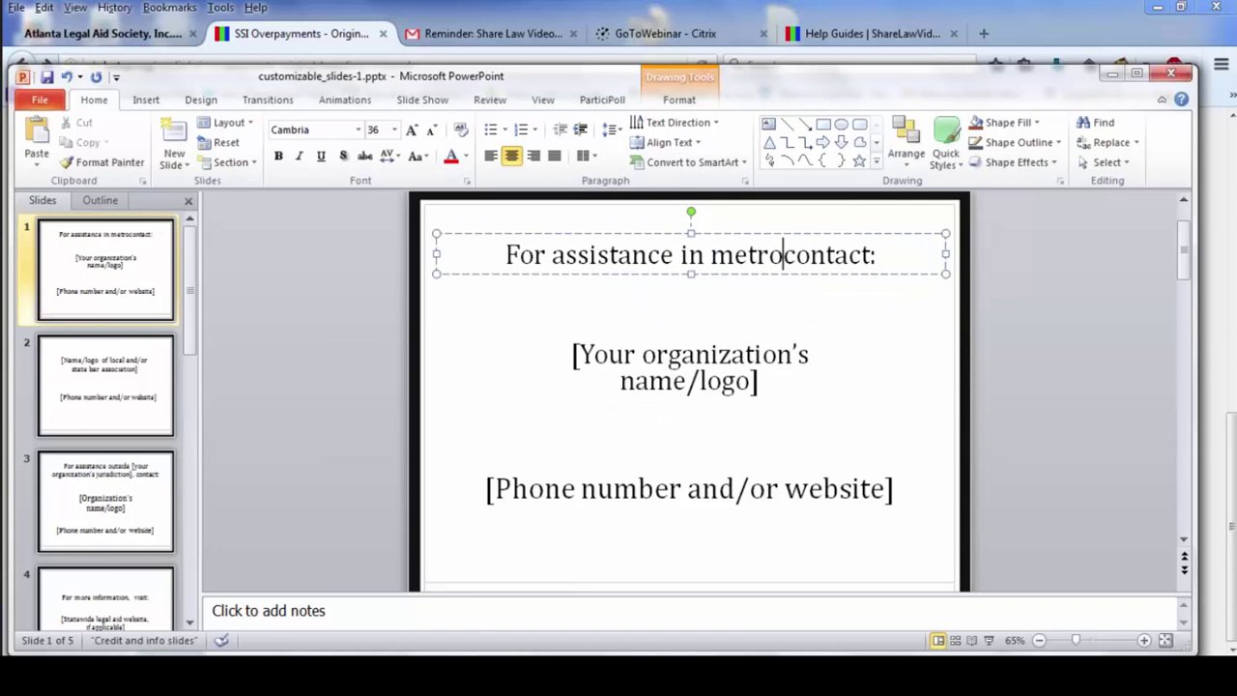
type("-Atconta")
key("BackSpace")
type("lanta")
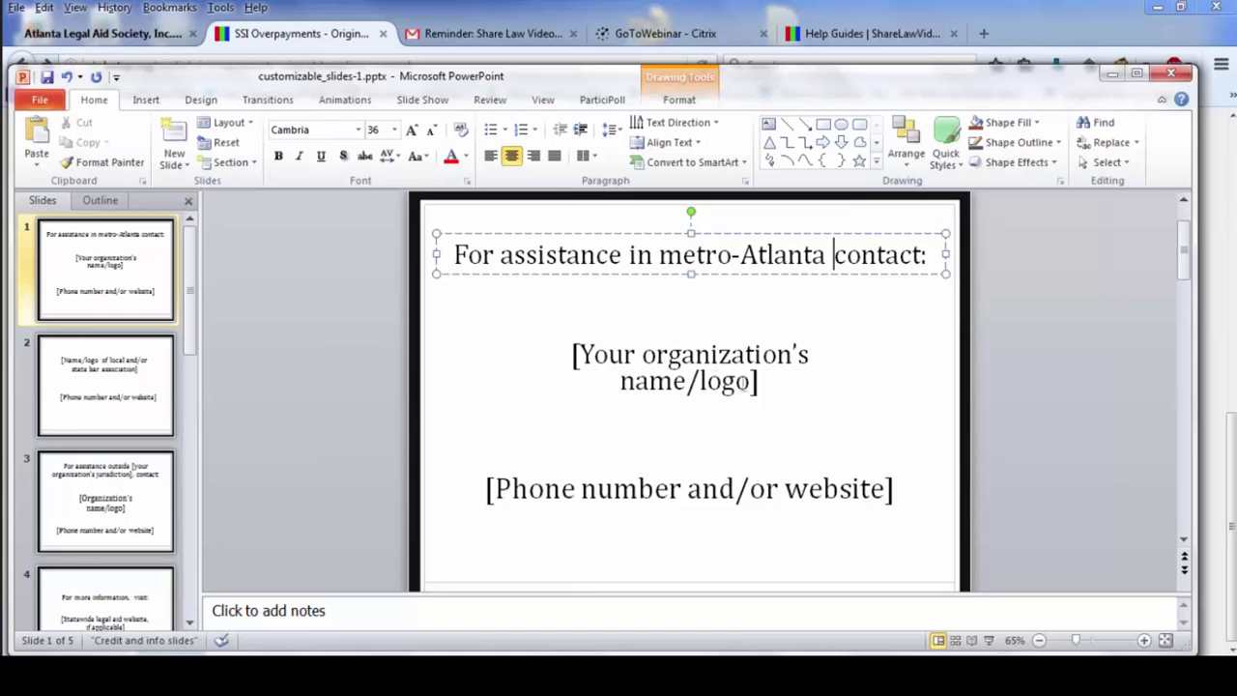
left_click_drag(746, 385, 572, 355)
type("Atlanta Legal Aid")
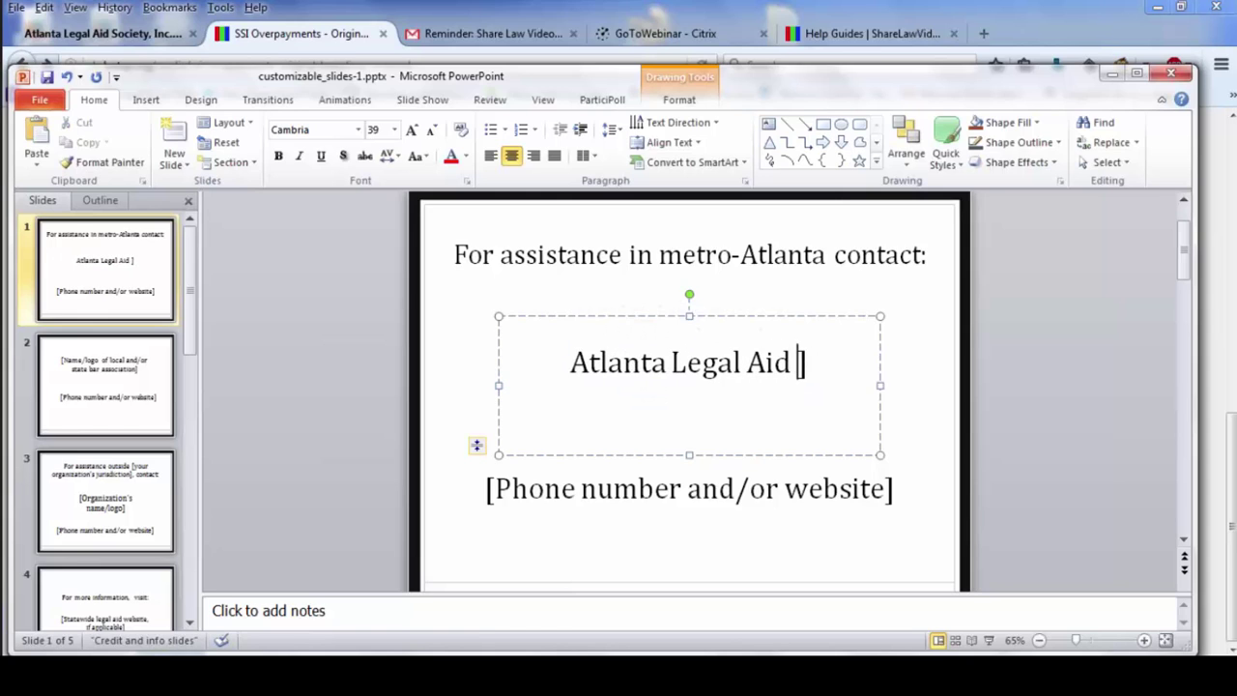
key("Return")
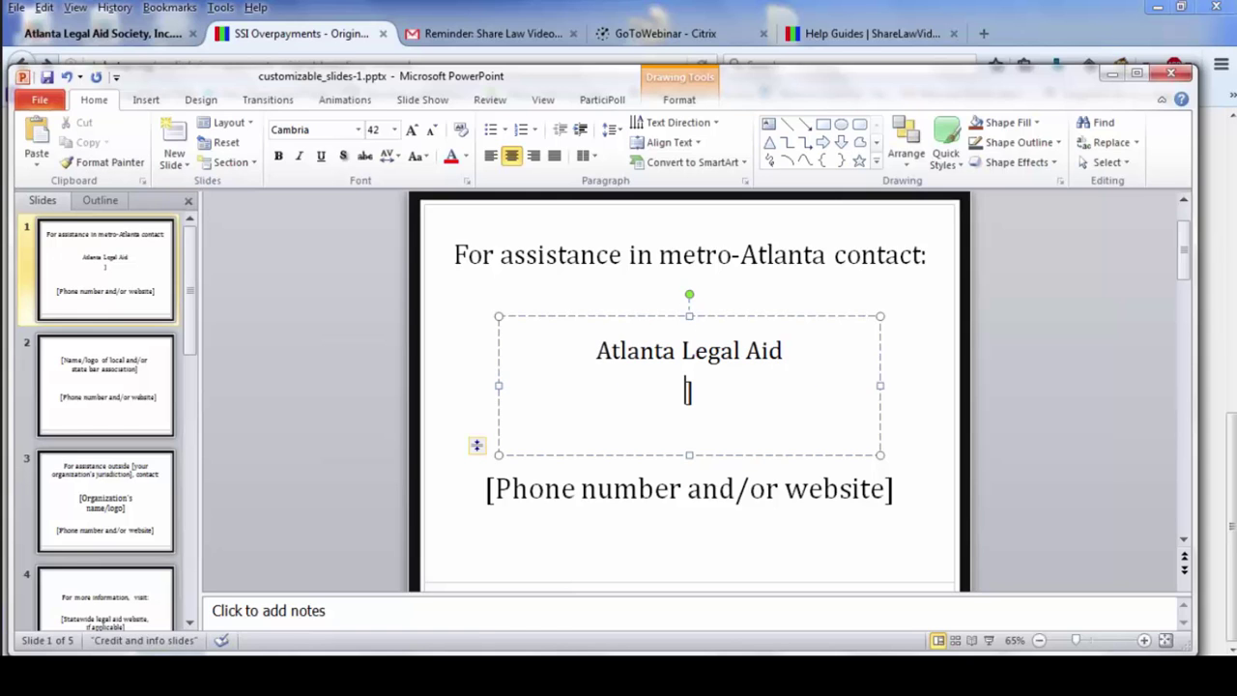
key("Delete")
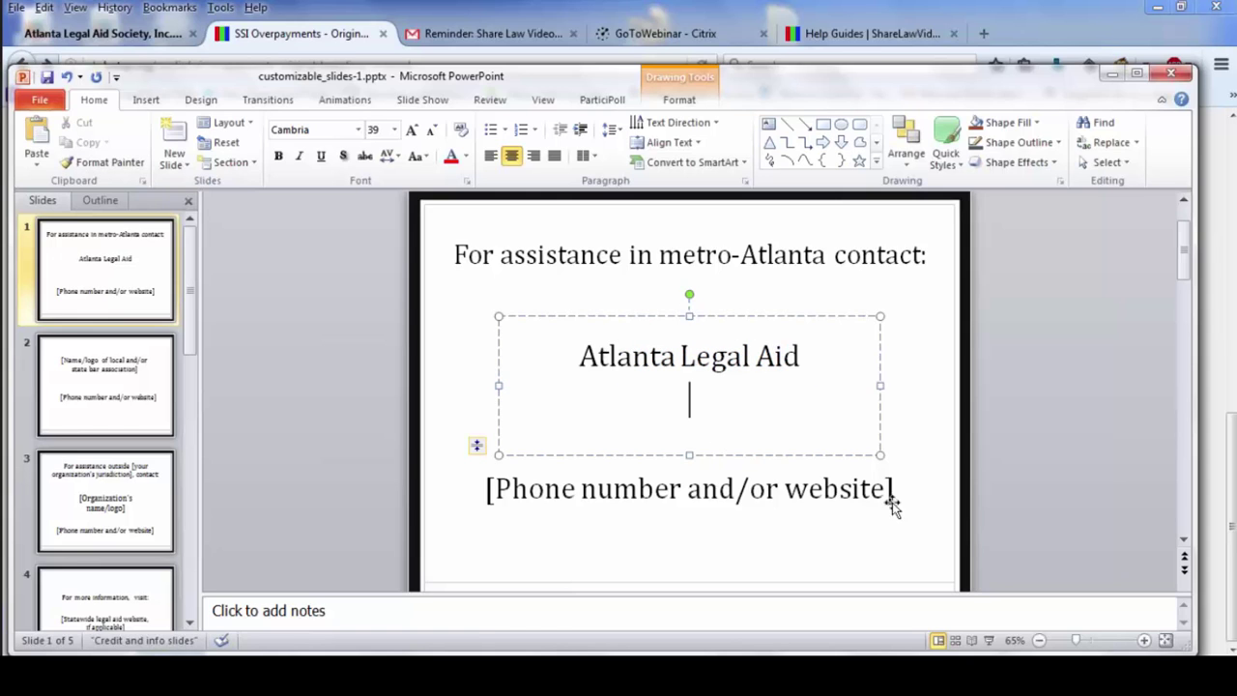
double_click(881, 489)
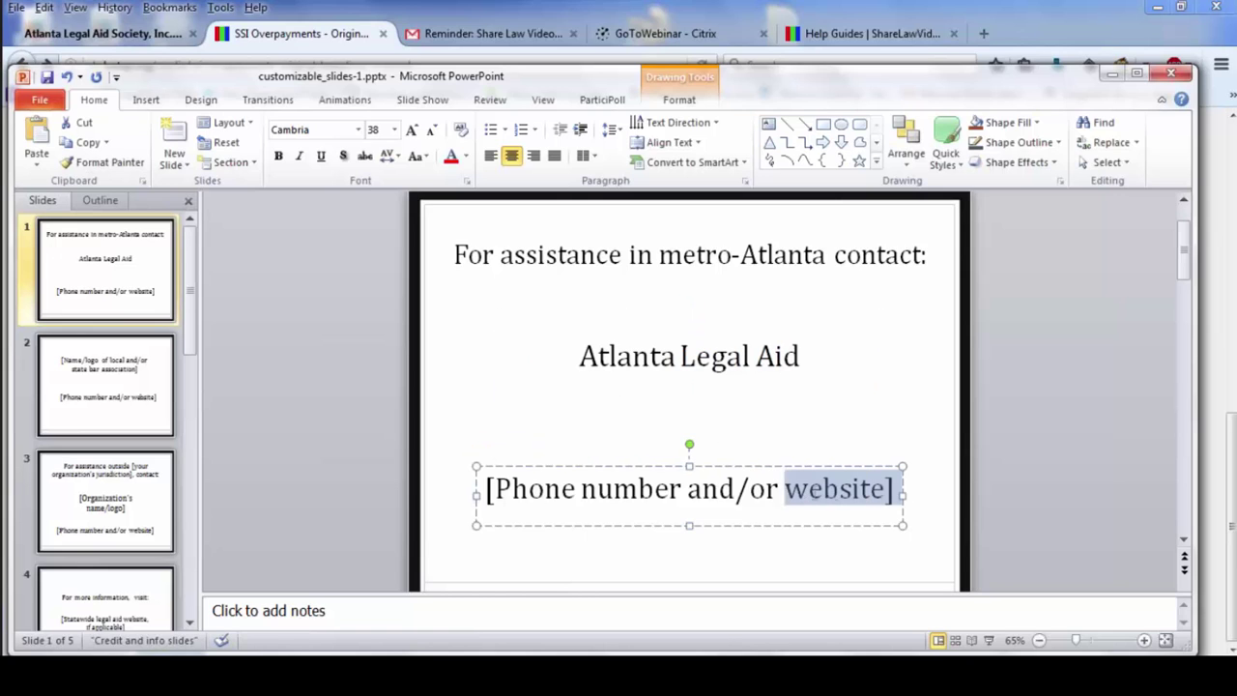
left_click_drag(881, 489, 490, 495)
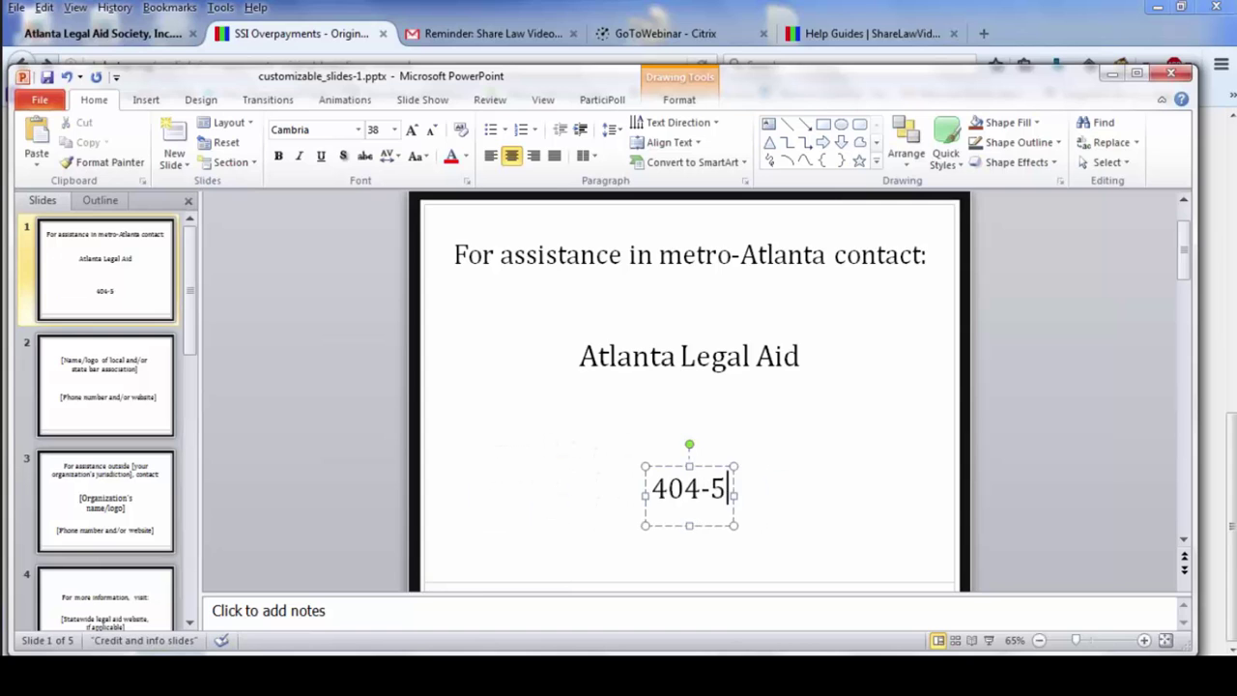
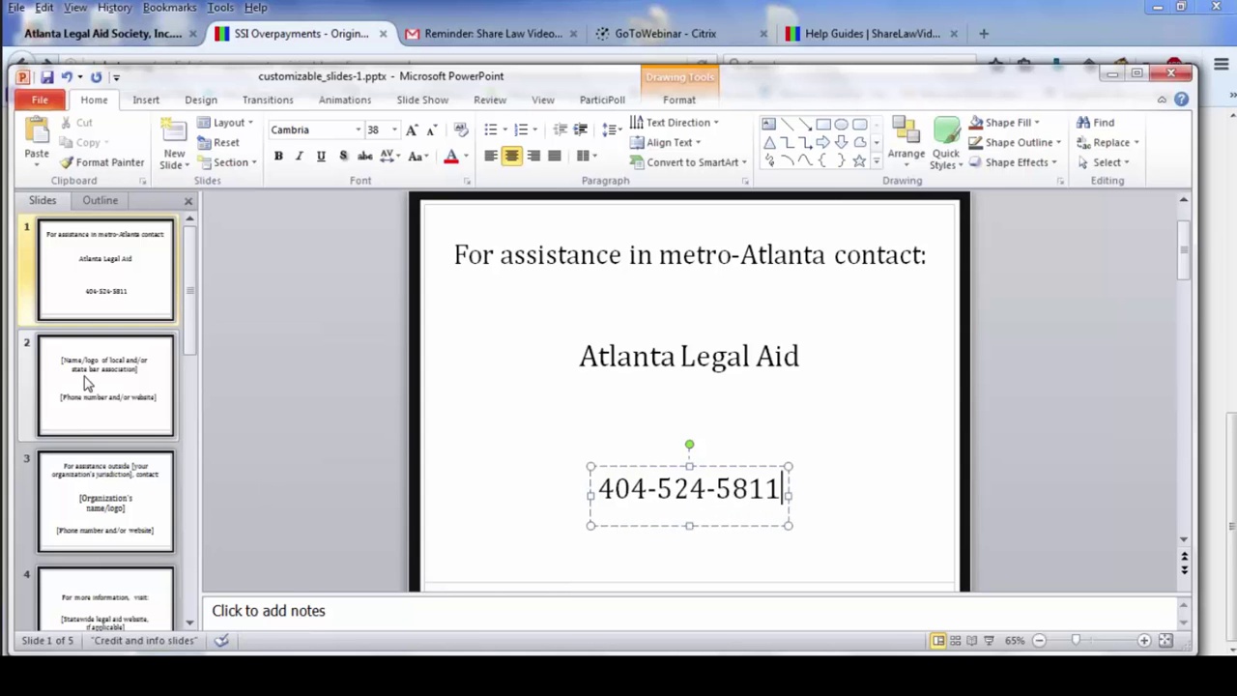
- Review slides 2 through 5 of the presentation
left_click(86, 381)
left_click(124, 497)
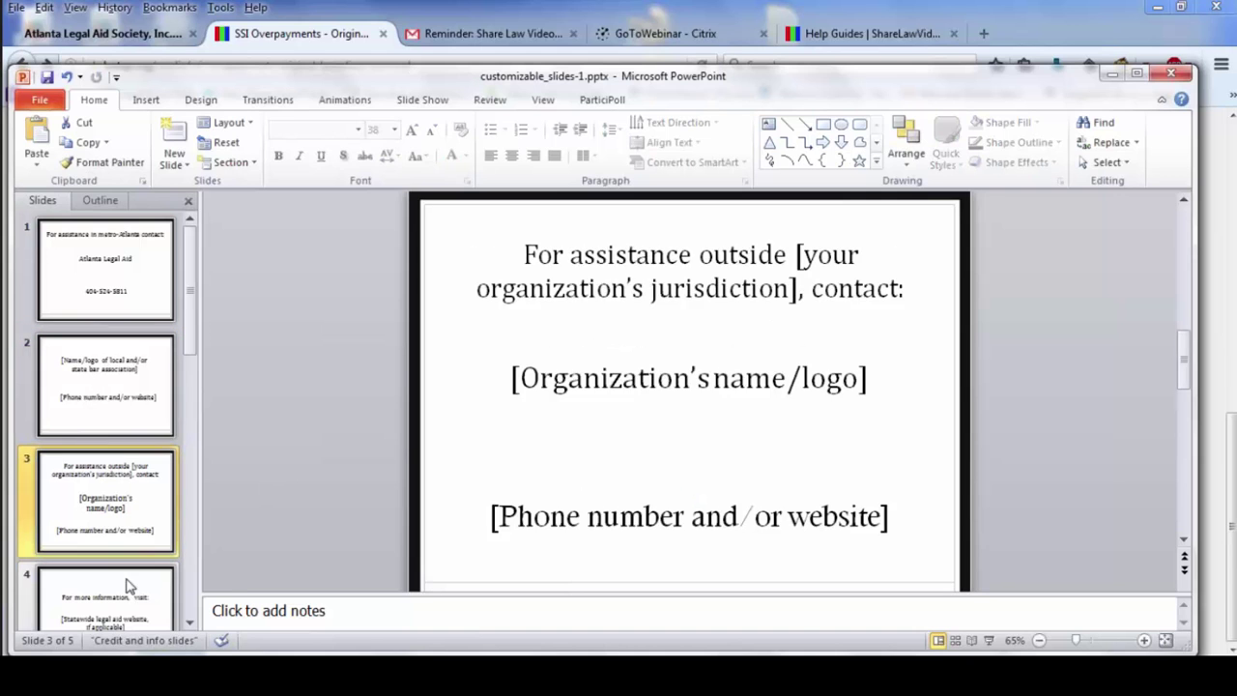
left_click(128, 590)
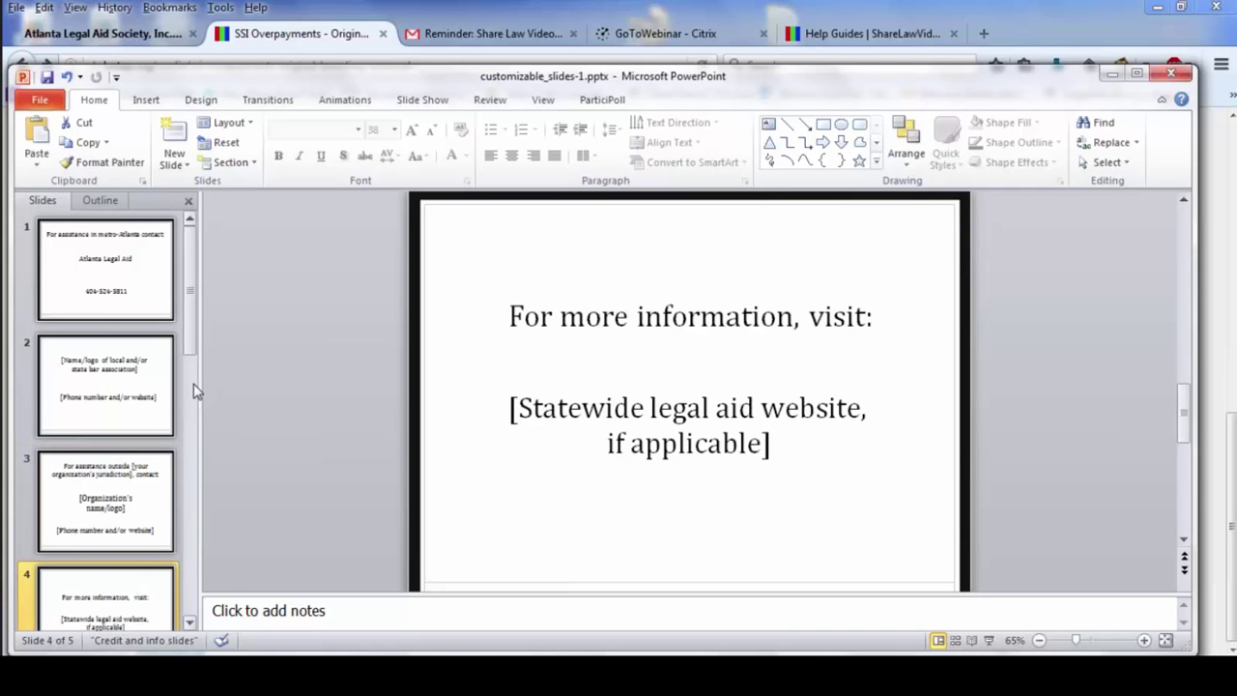
scroll(190, 425, "down", 2)
left_click(130, 586)
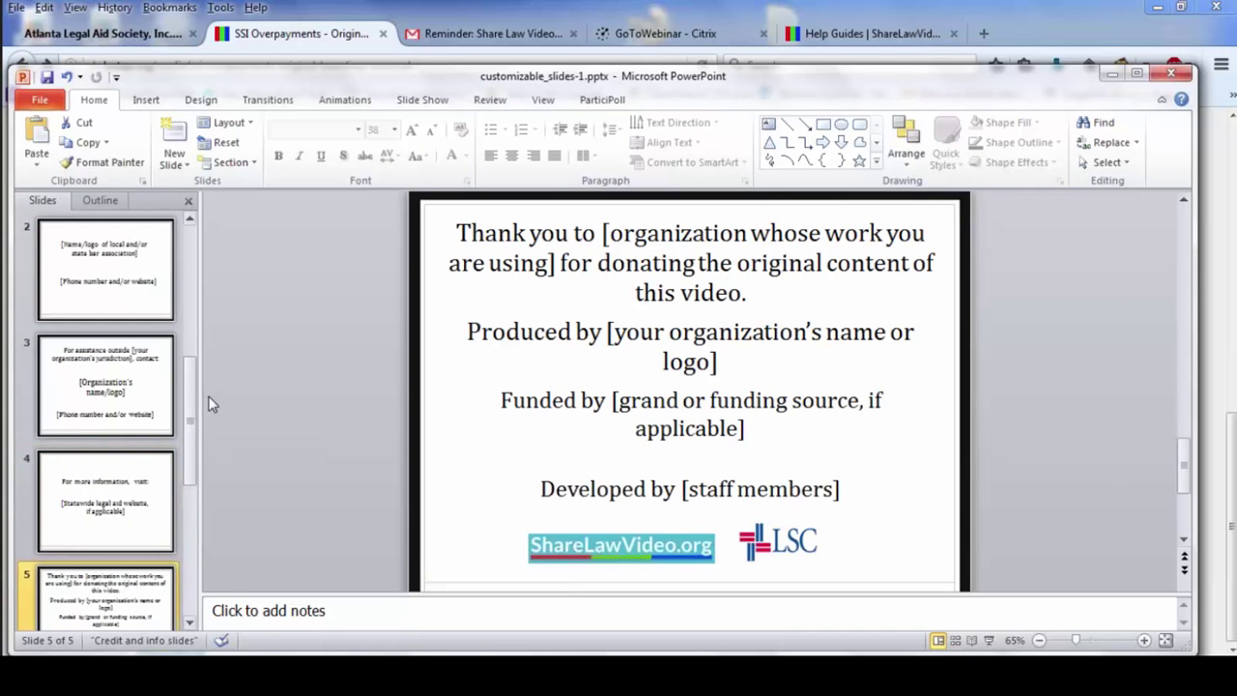
left_click_drag(189, 421, 190, 197)
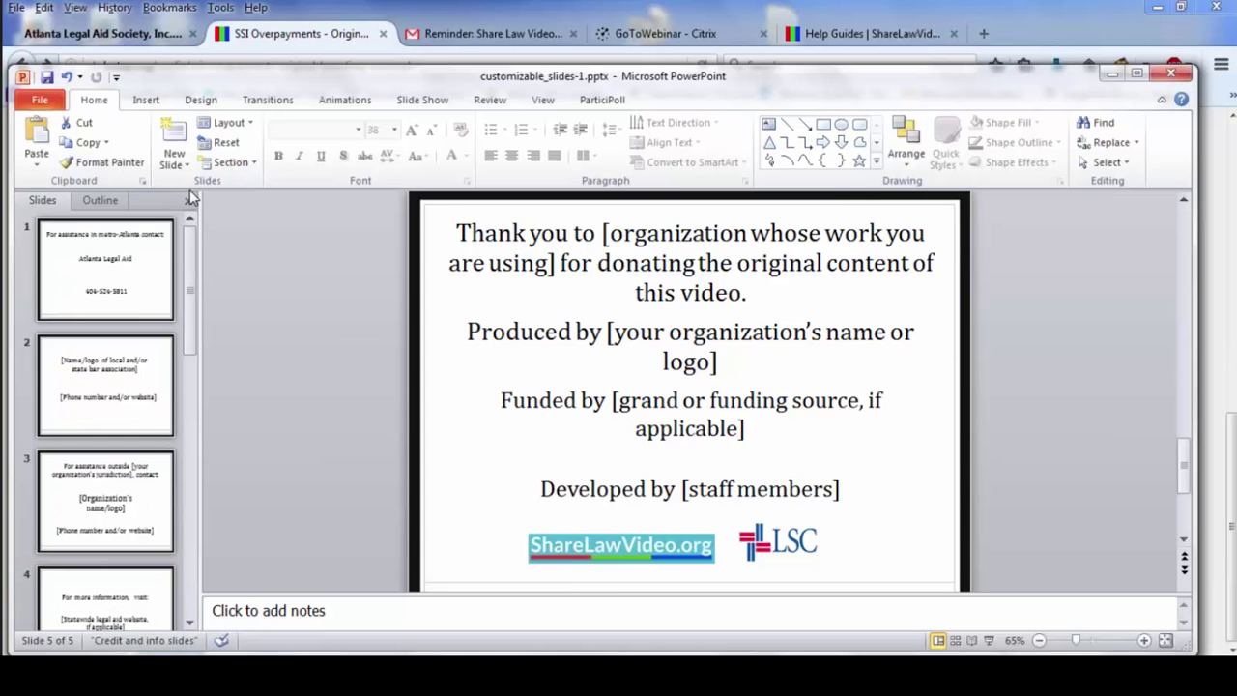
- Save every slide as a separate JPEG image into the customizable_slides-1 folder
left_click(40, 102)
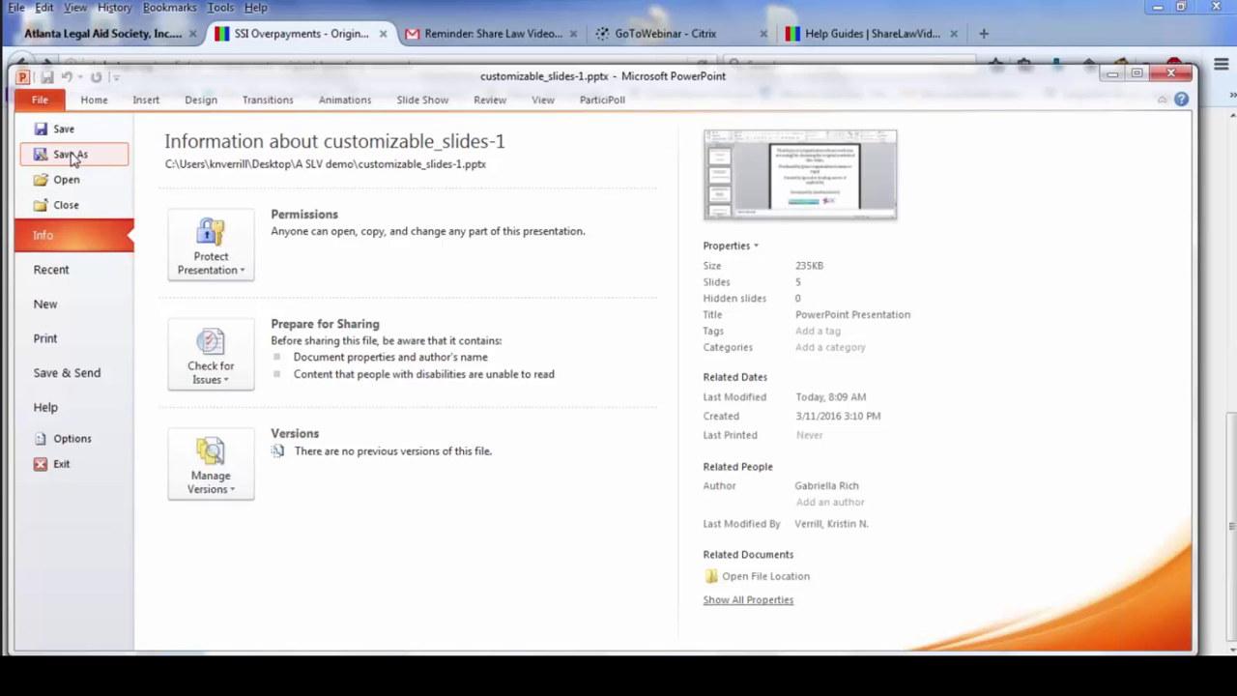
key("Escape")
key("F12")
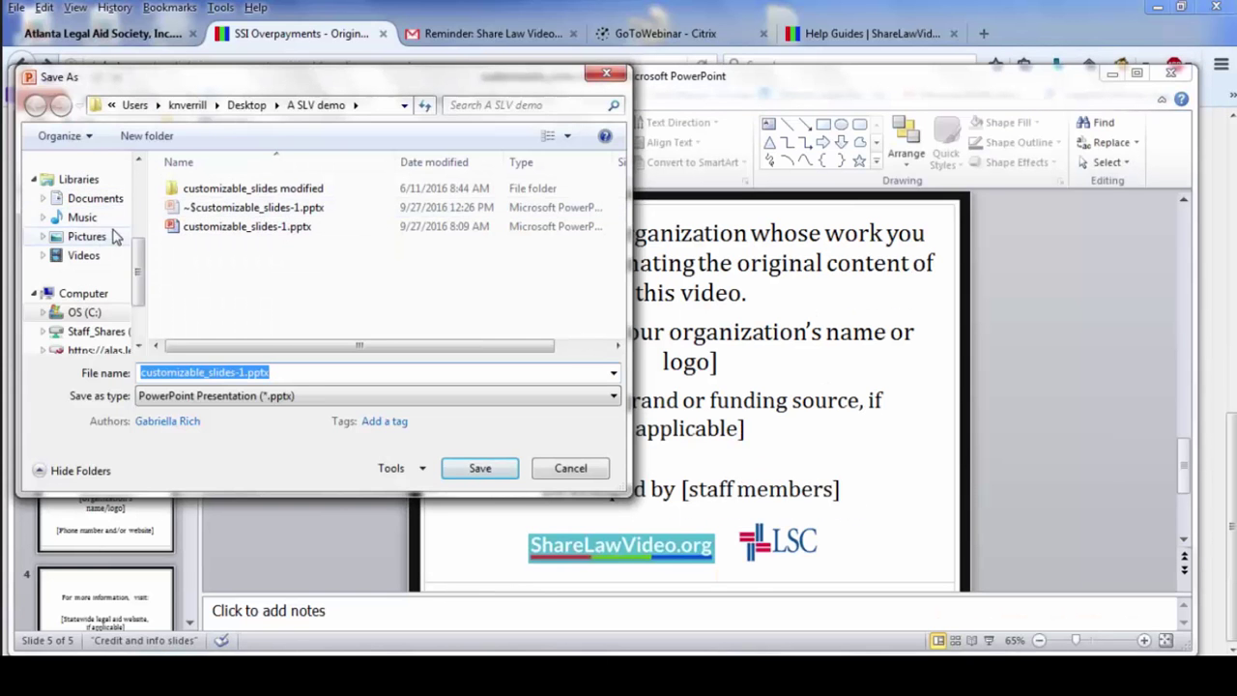
left_click(348, 398)
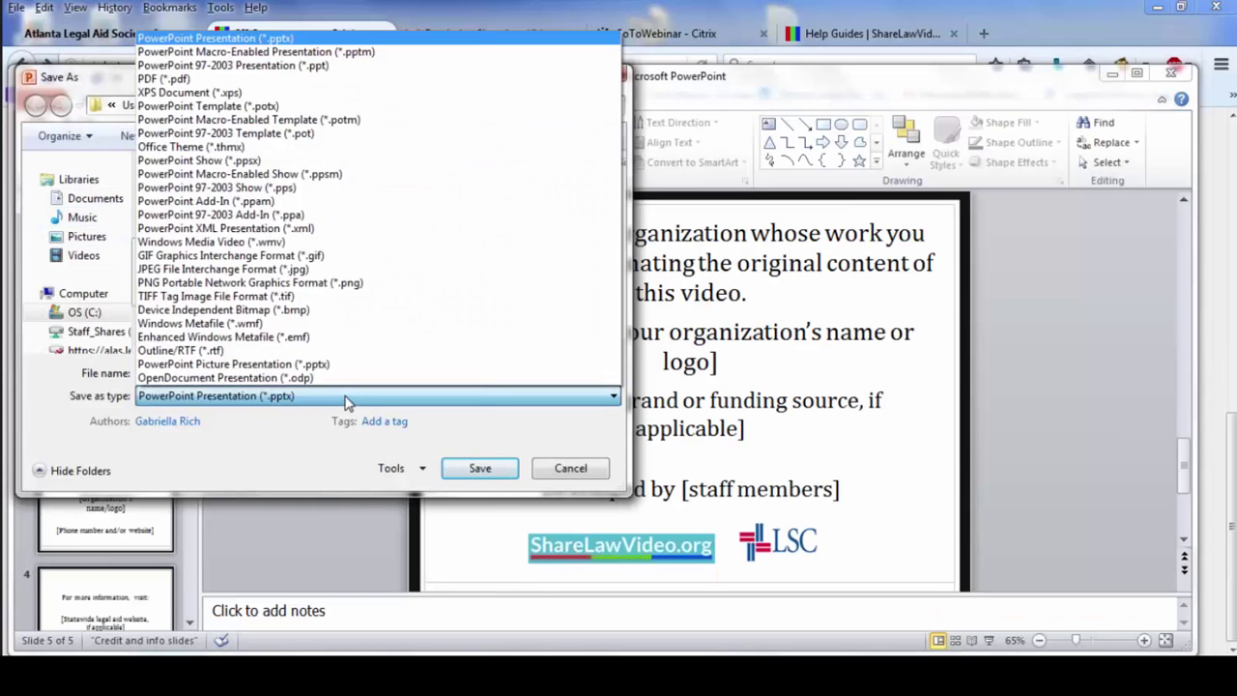
left_click(323, 269)
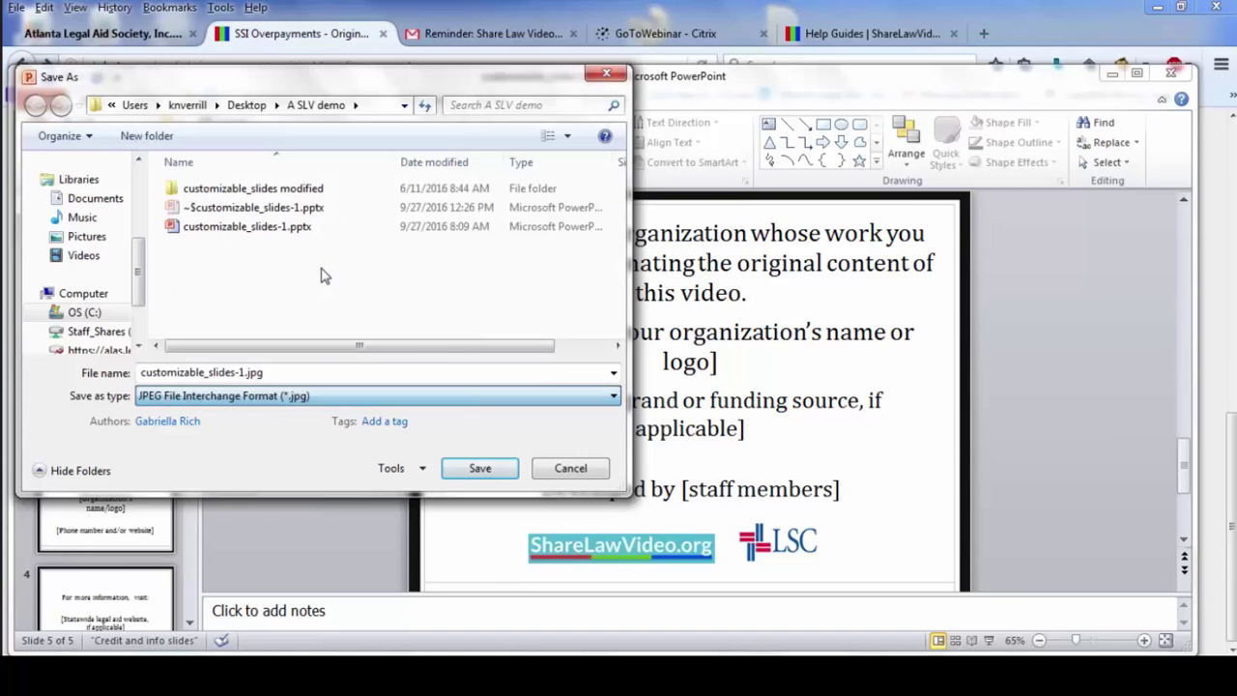
left_click(455, 468)
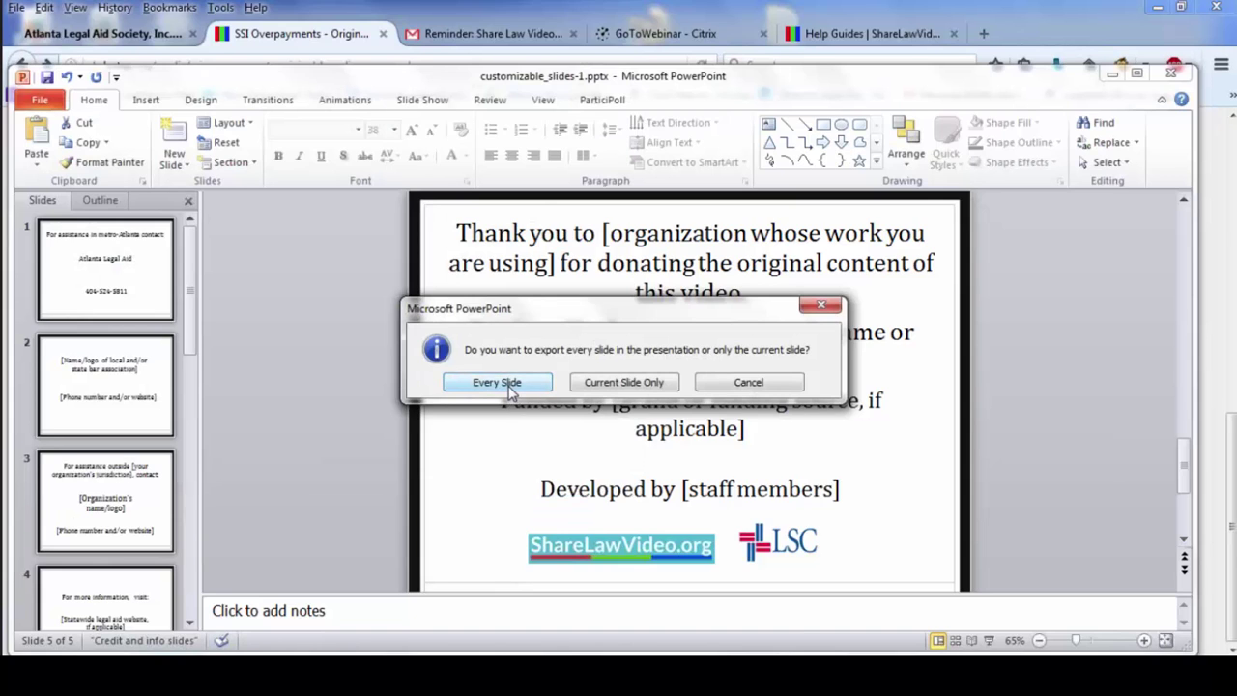
left_click(497, 383)
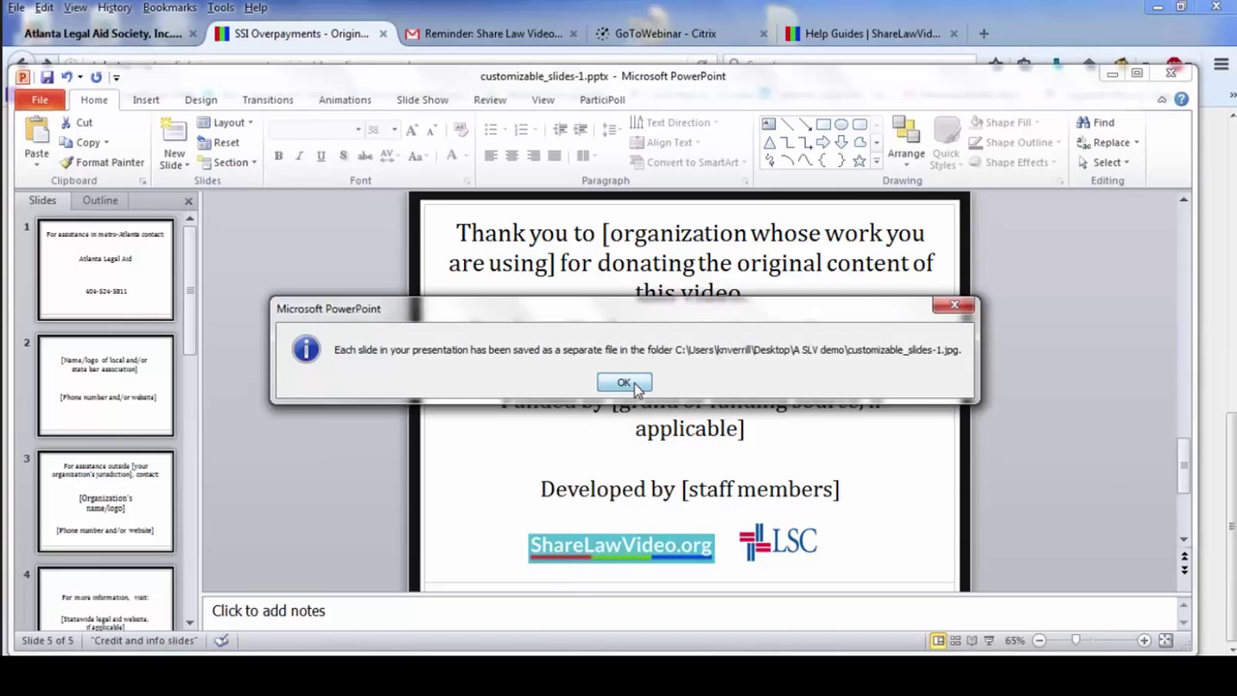
left_click(622, 384)
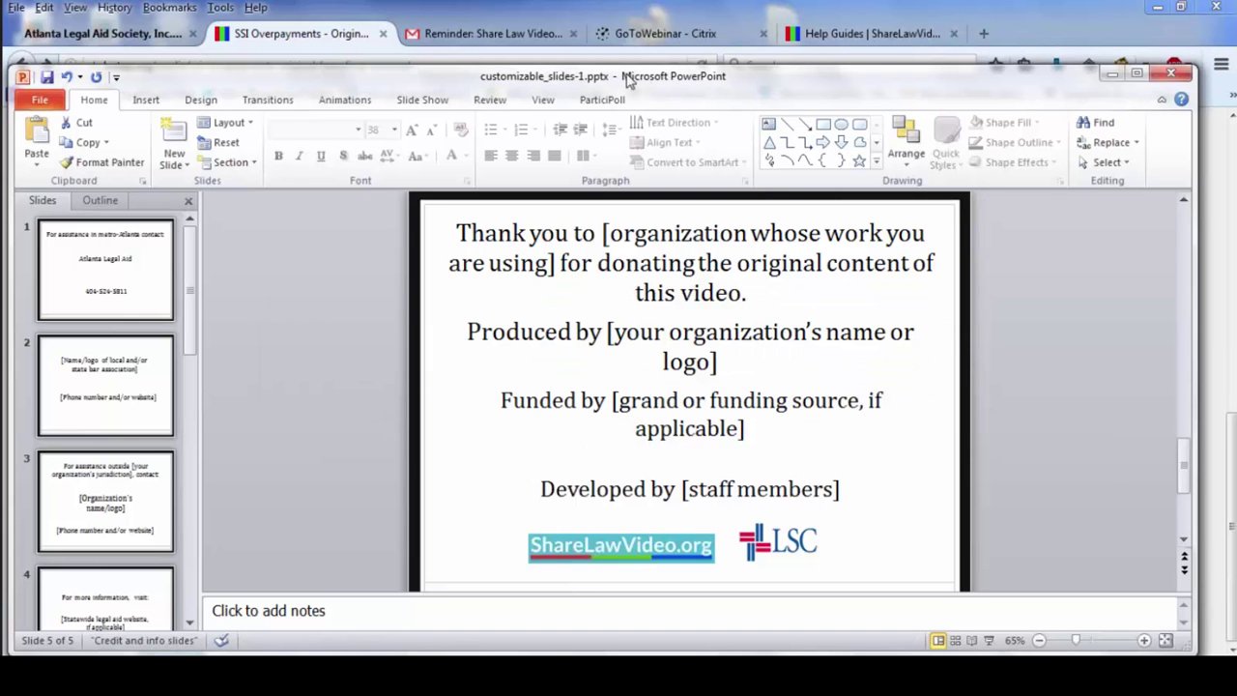
- Move PowerPoint aside and launch Movie Maker from the SLV demo.wlmp project in A SLV demo
left_click_drag(826, 90, 802, 194)
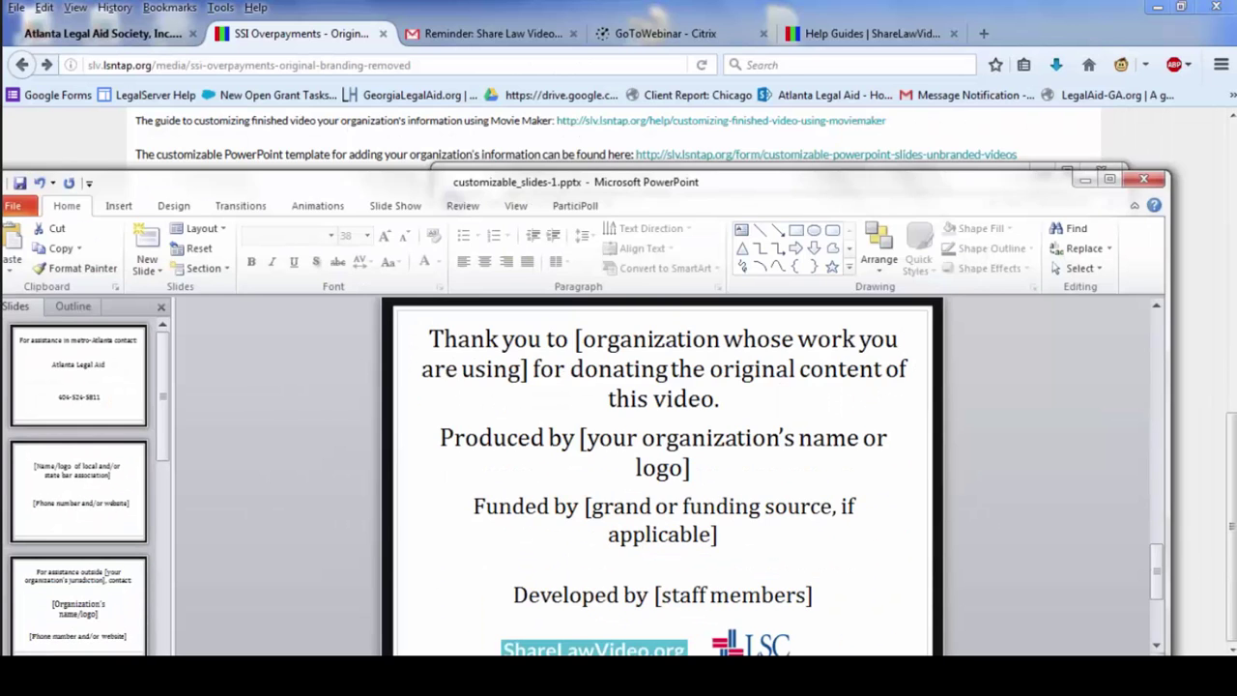
key("alt+Tab")
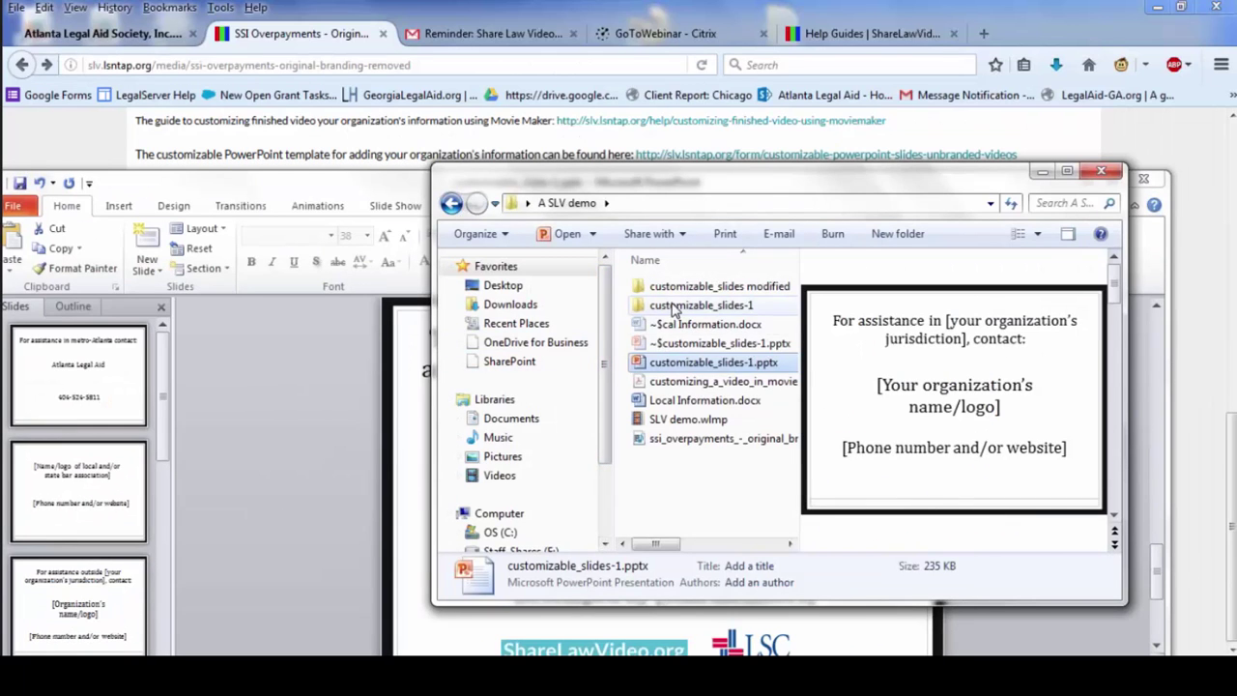
left_click(674, 288)
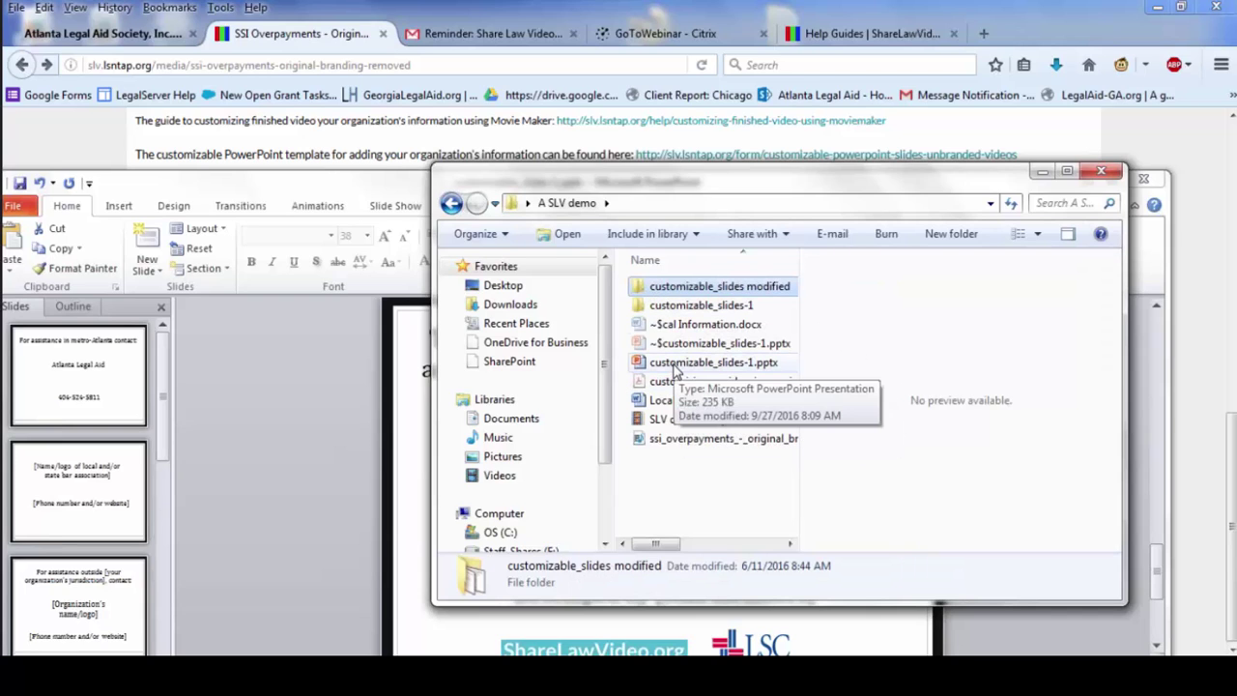
left_click(663, 425)
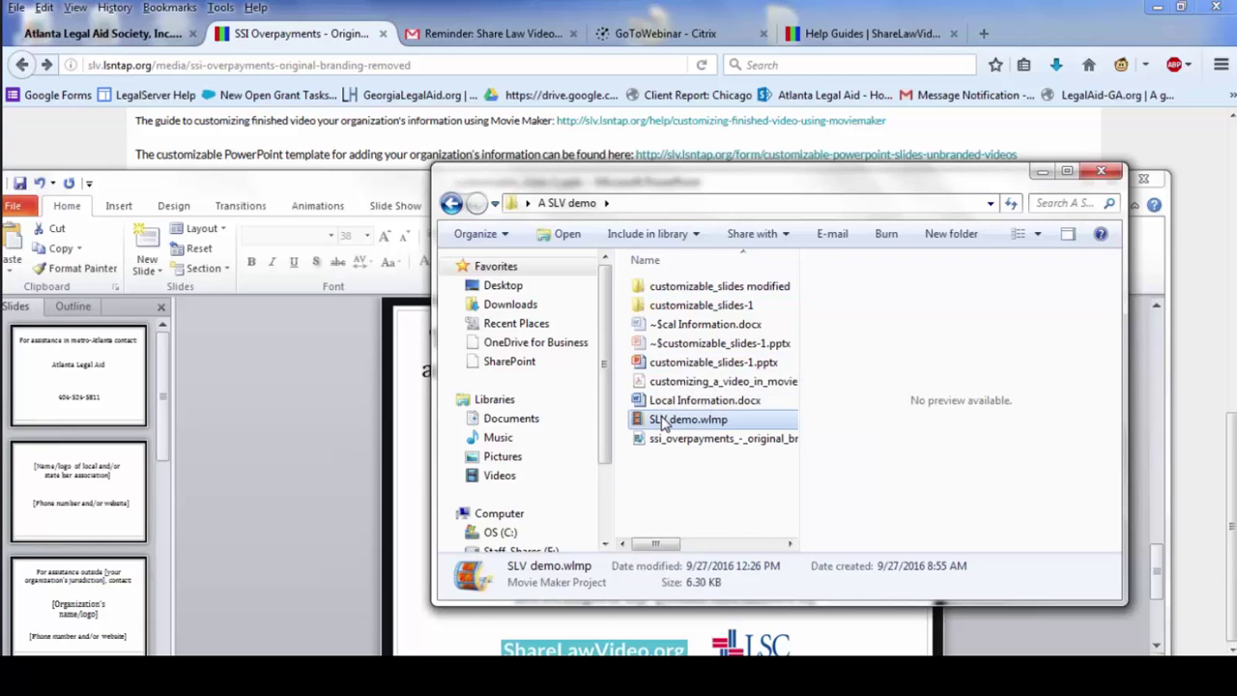
left_click(663, 423)
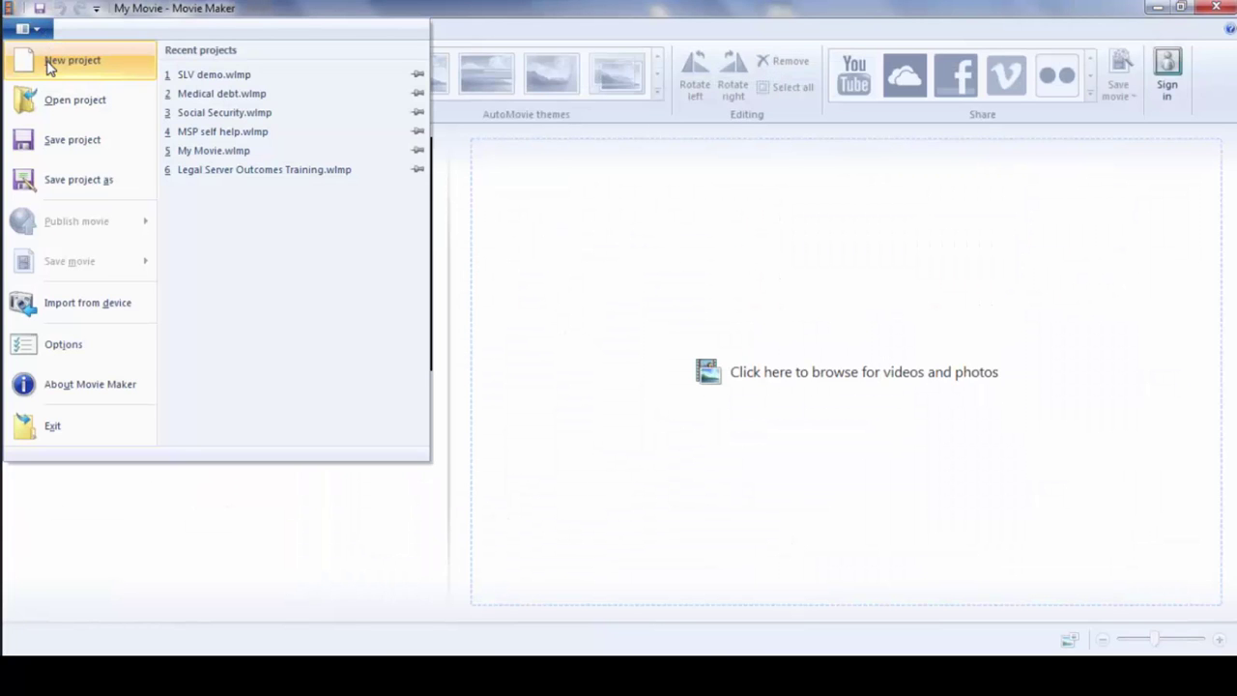
- Start a new project and add the ssi_overpayments video from the A SLV demo folder
left_click(50, 62)
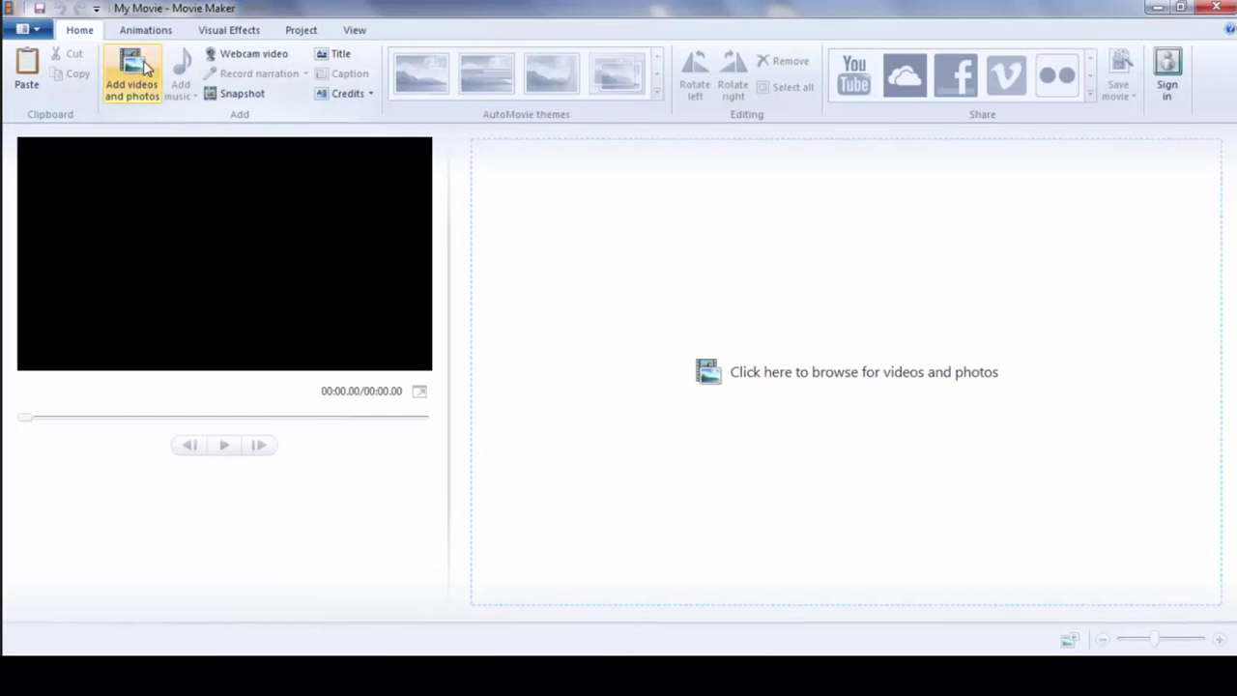
left_click(133, 74)
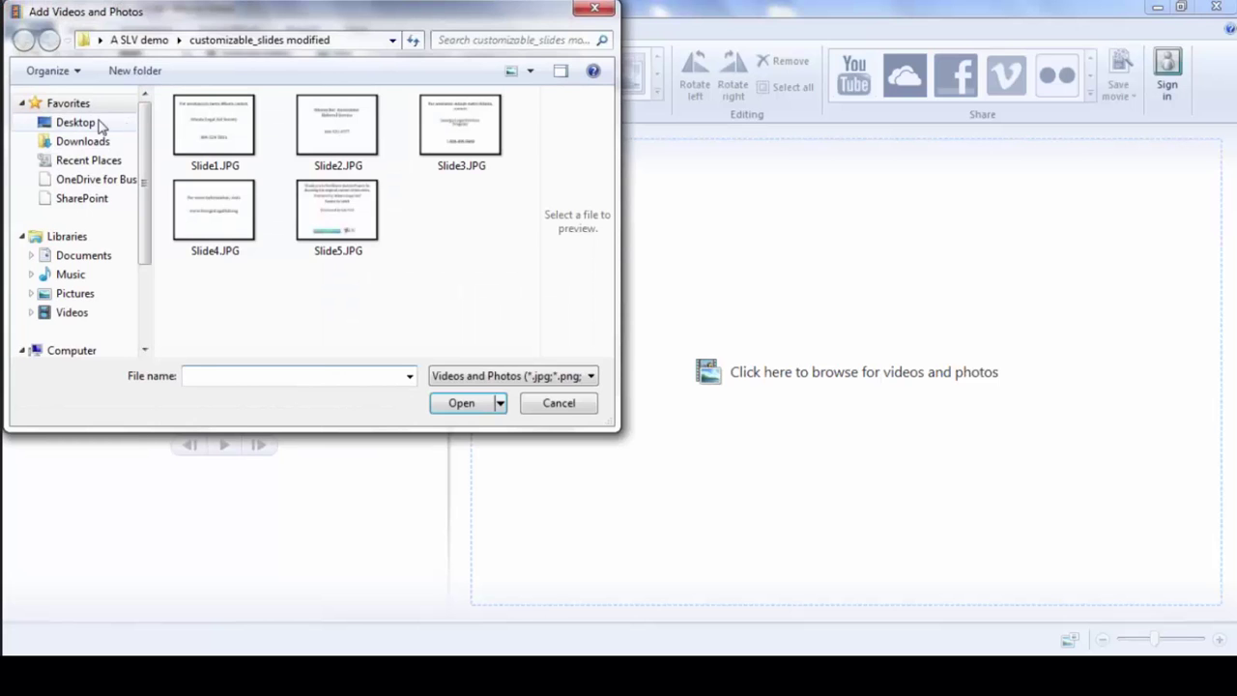
left_click(135, 40)
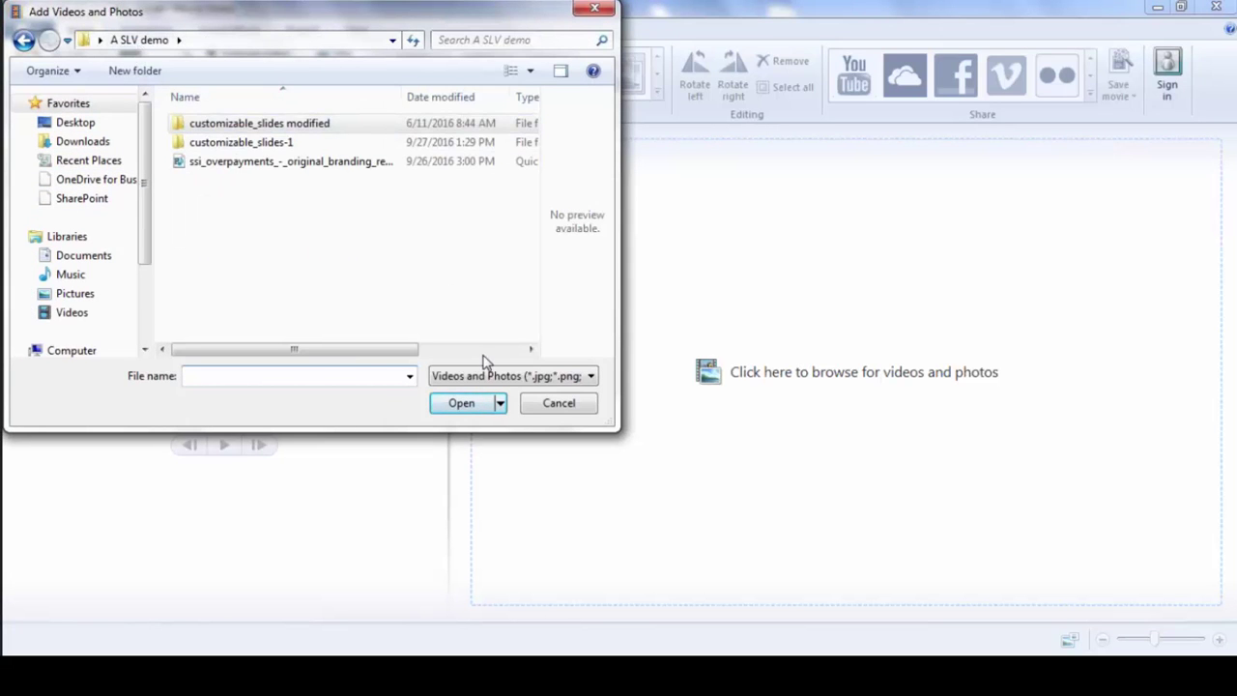
left_click(288, 164)
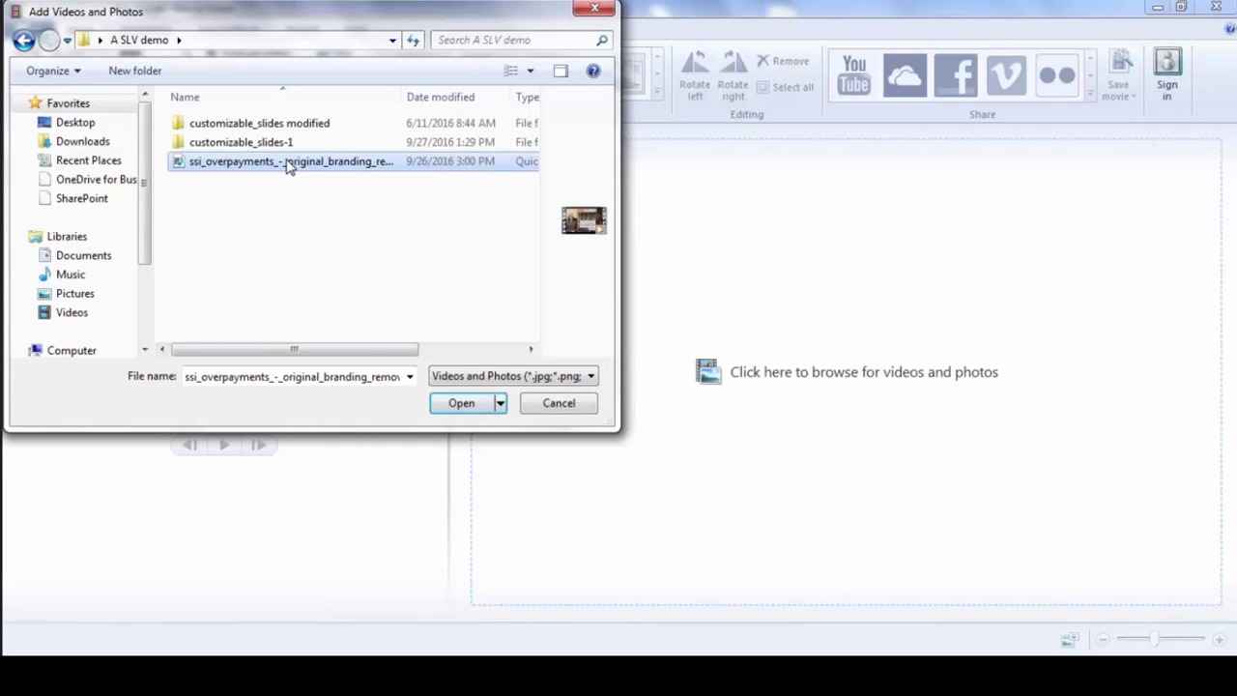
double_click(287, 163)
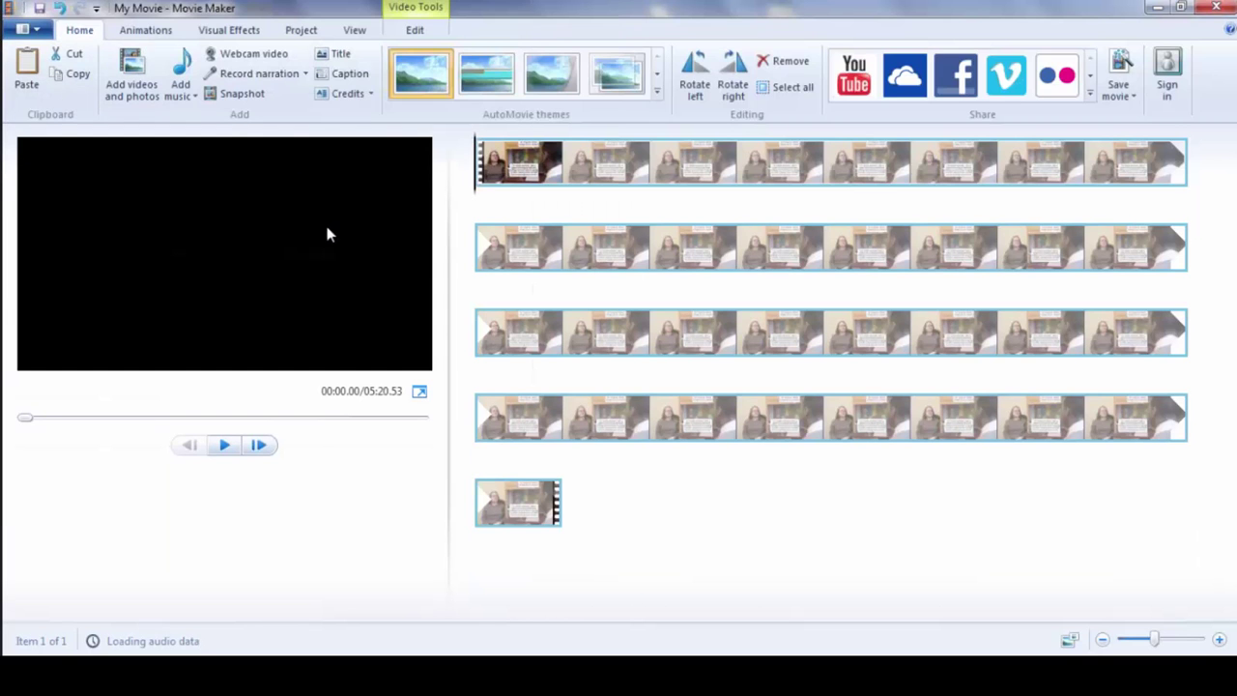
- Add Slide1–Slide5.JPG after the video, then bring up the video clip's editing tools
left_click(136, 76)
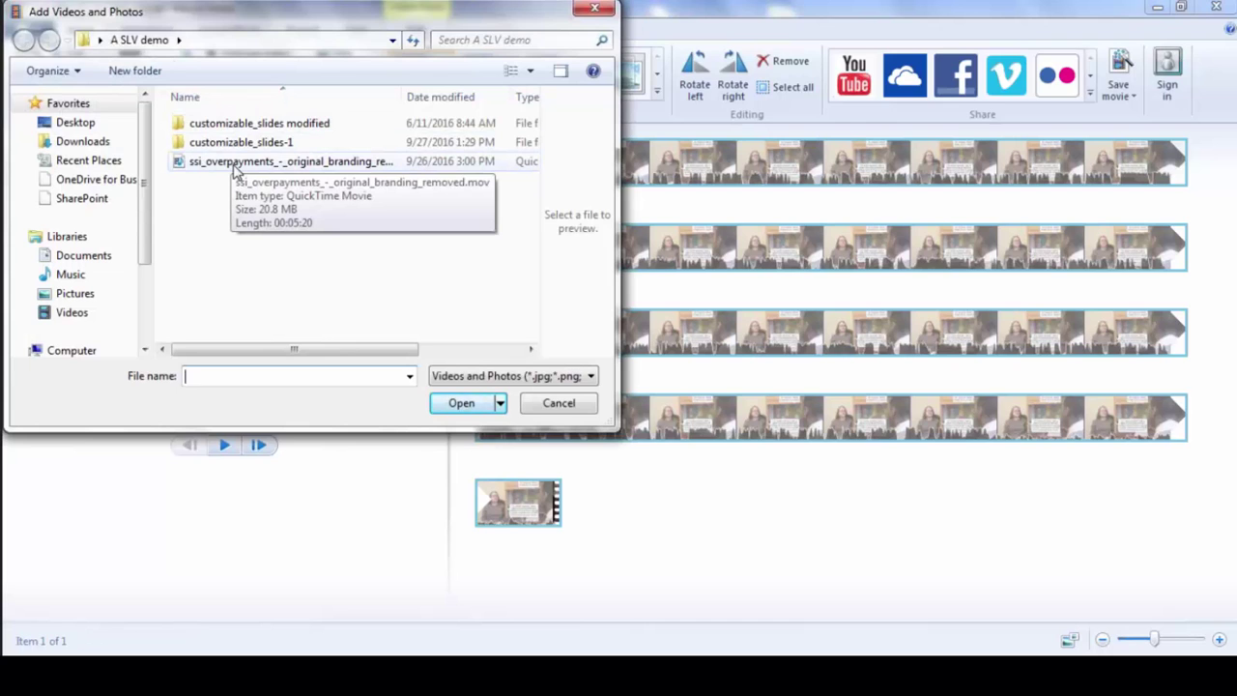
left_click(230, 144)
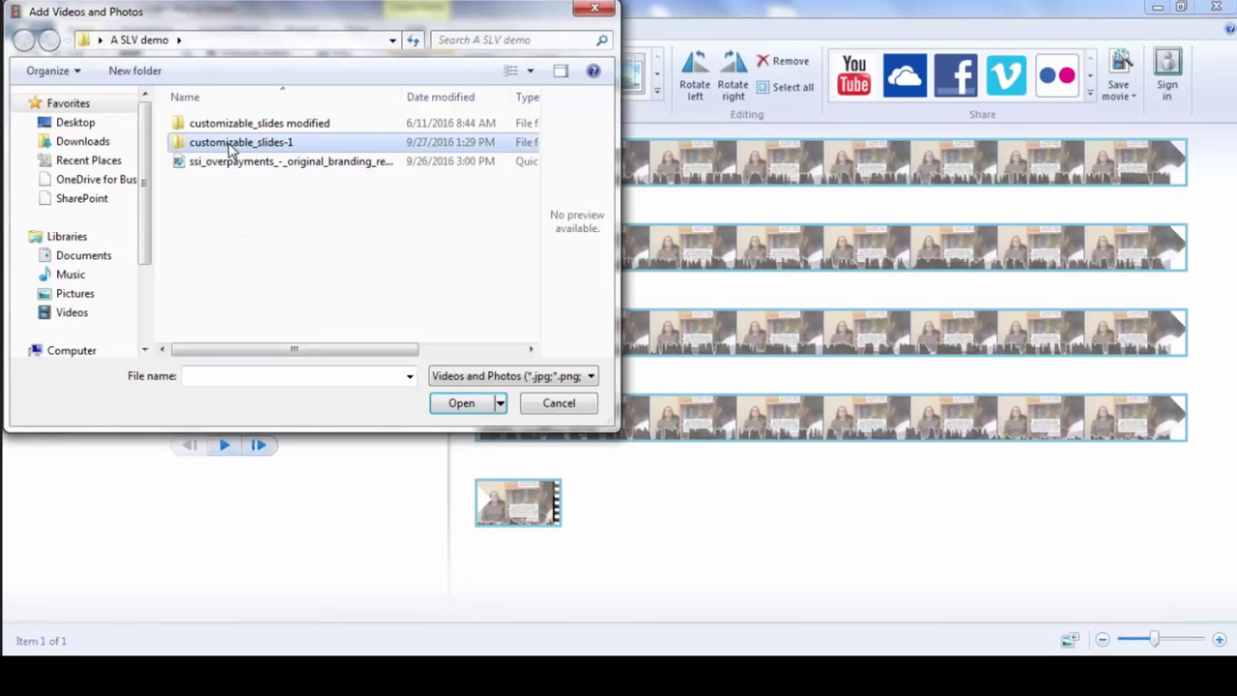
double_click(228, 124)
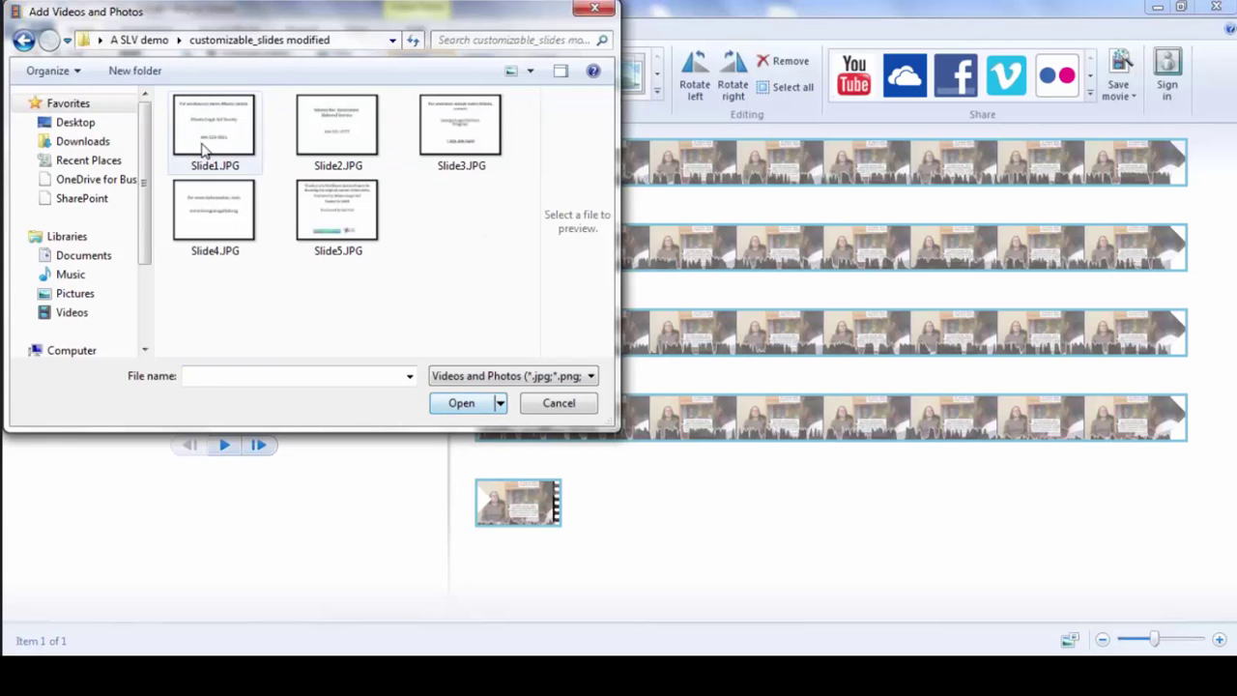
left_click(203, 151)
left_click(356, 198, "shift")
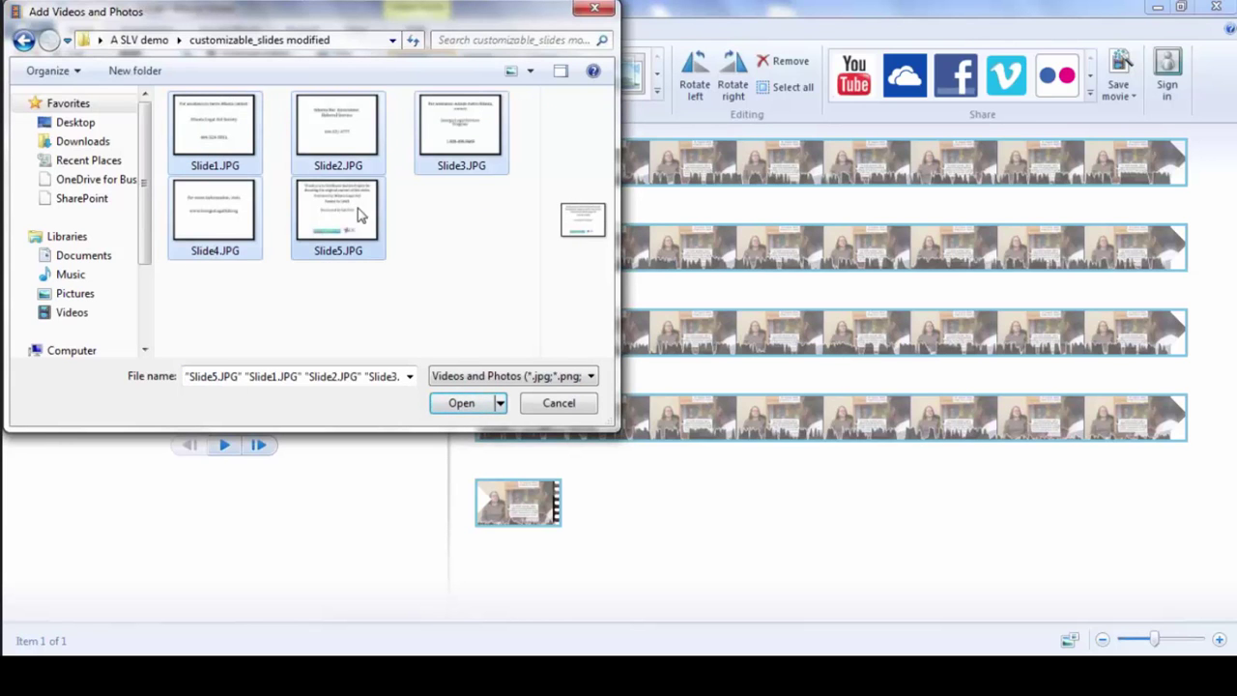
left_click(446, 405)
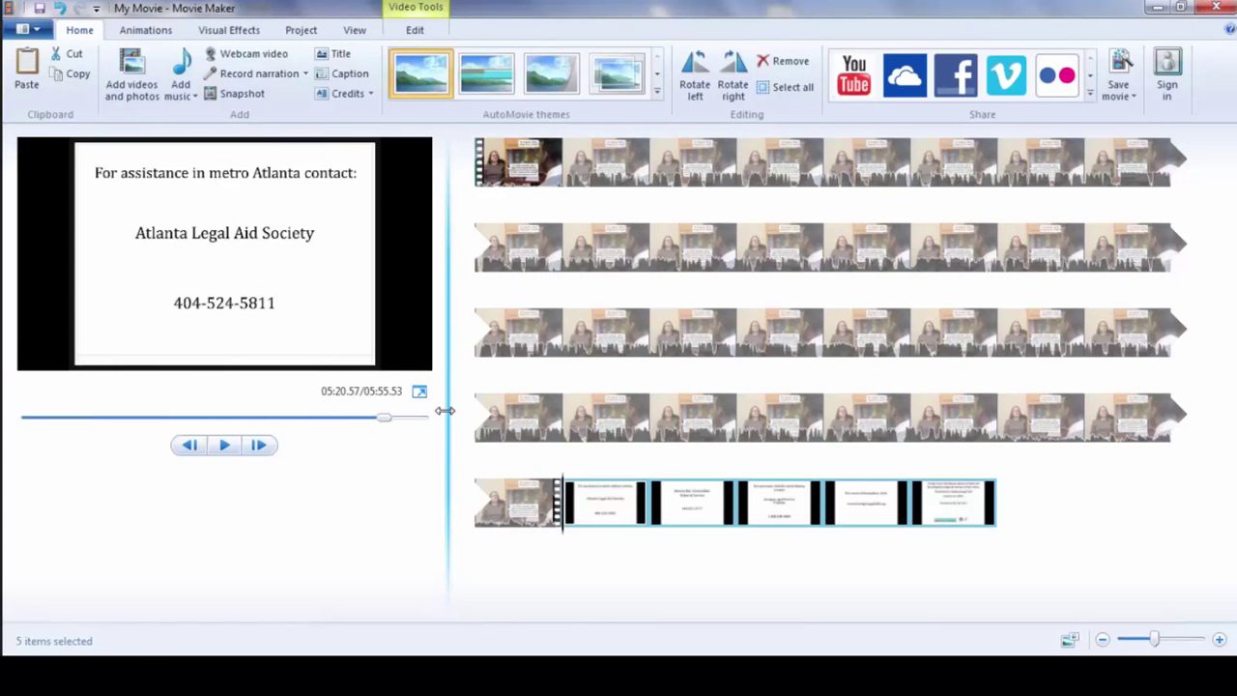
left_click(479, 174)
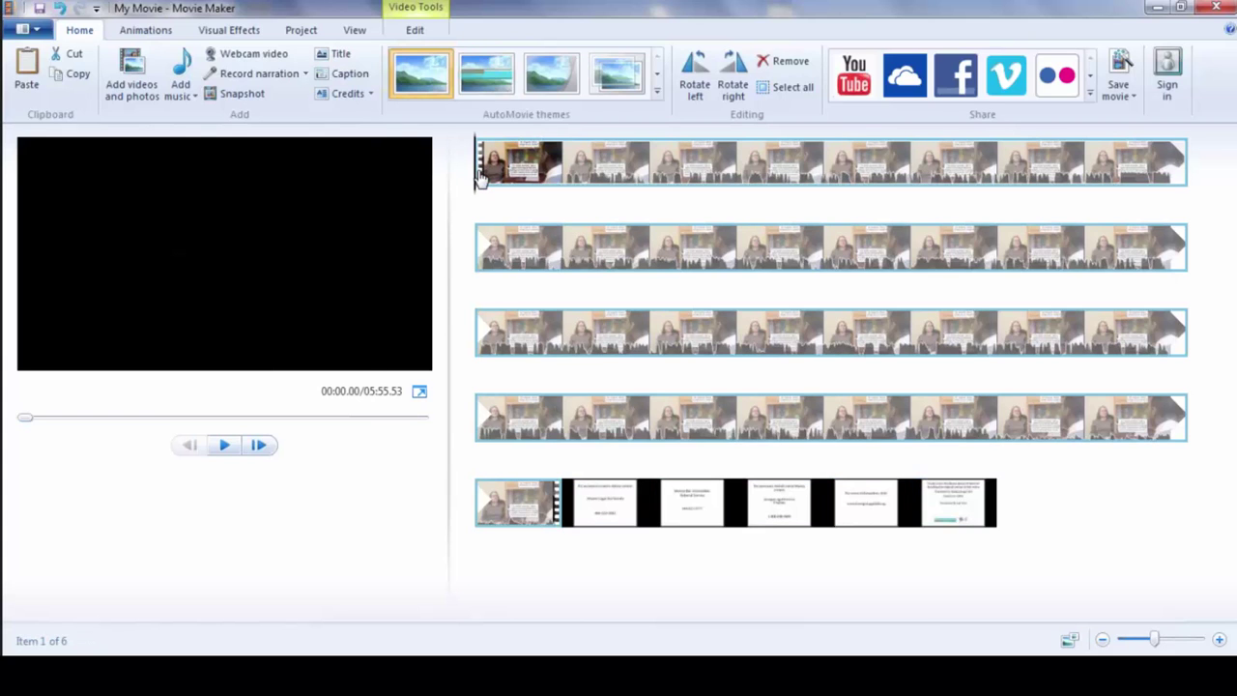
left_click(406, 13)
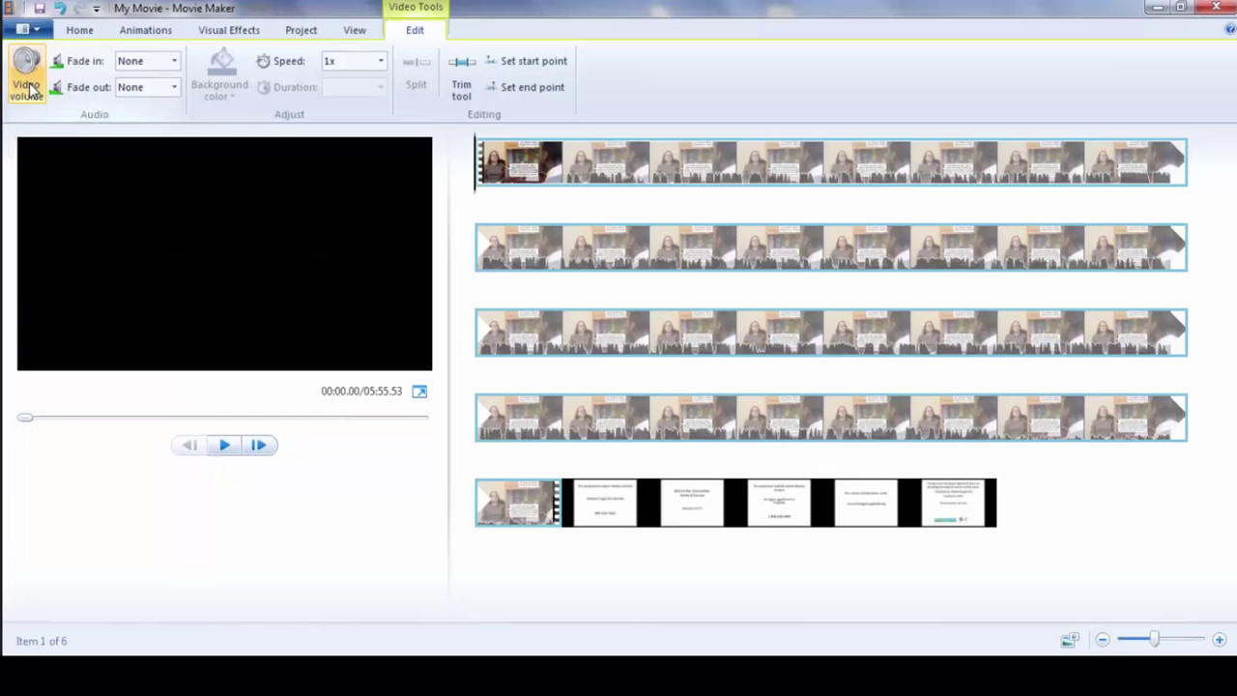
- Turn the ssi_overpayments clip's video volume fully down to mute its original audio
left_click(29, 89)
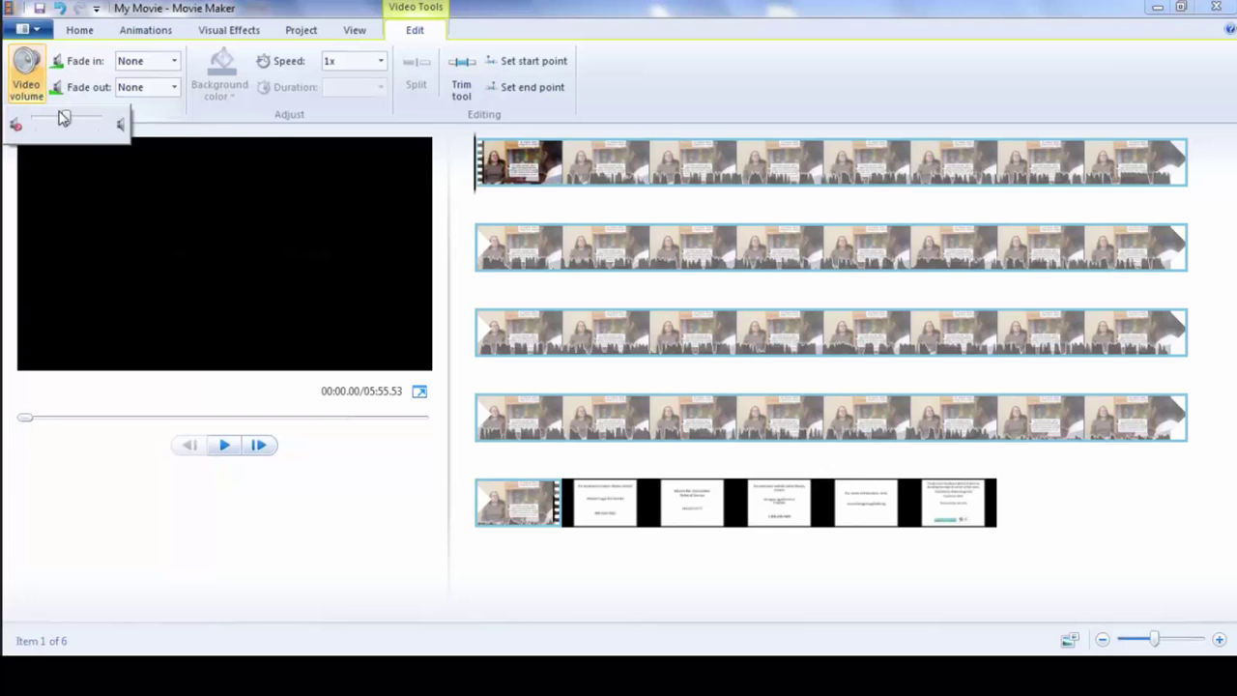
left_click_drag(66, 120, 28, 122)
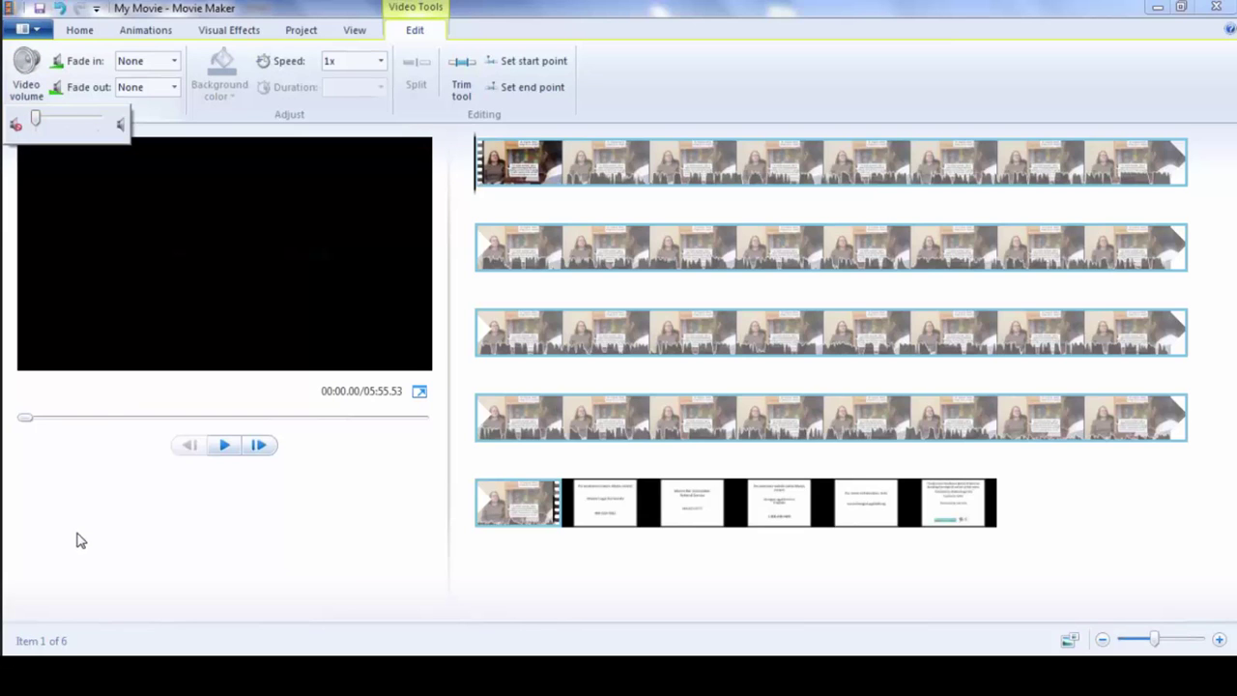
left_click(80, 32)
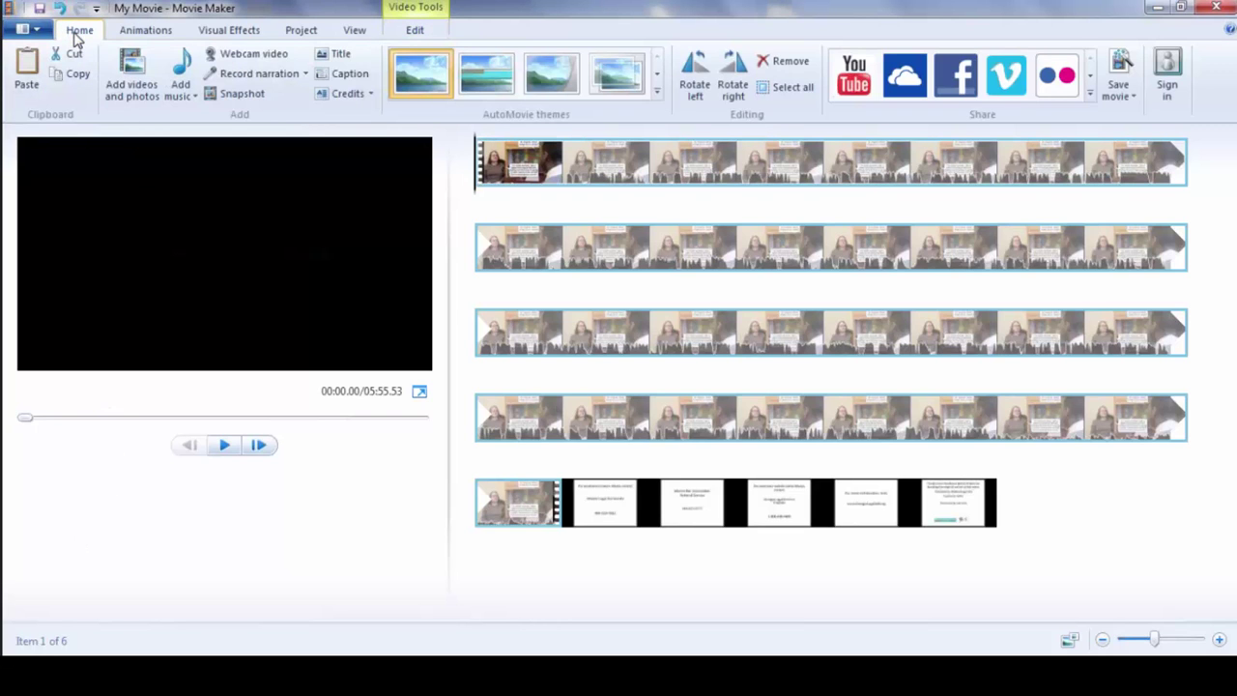
- Add the ssi_overpayments video as the music track, showing All Files (*.*) to pick it
left_click(189, 81)
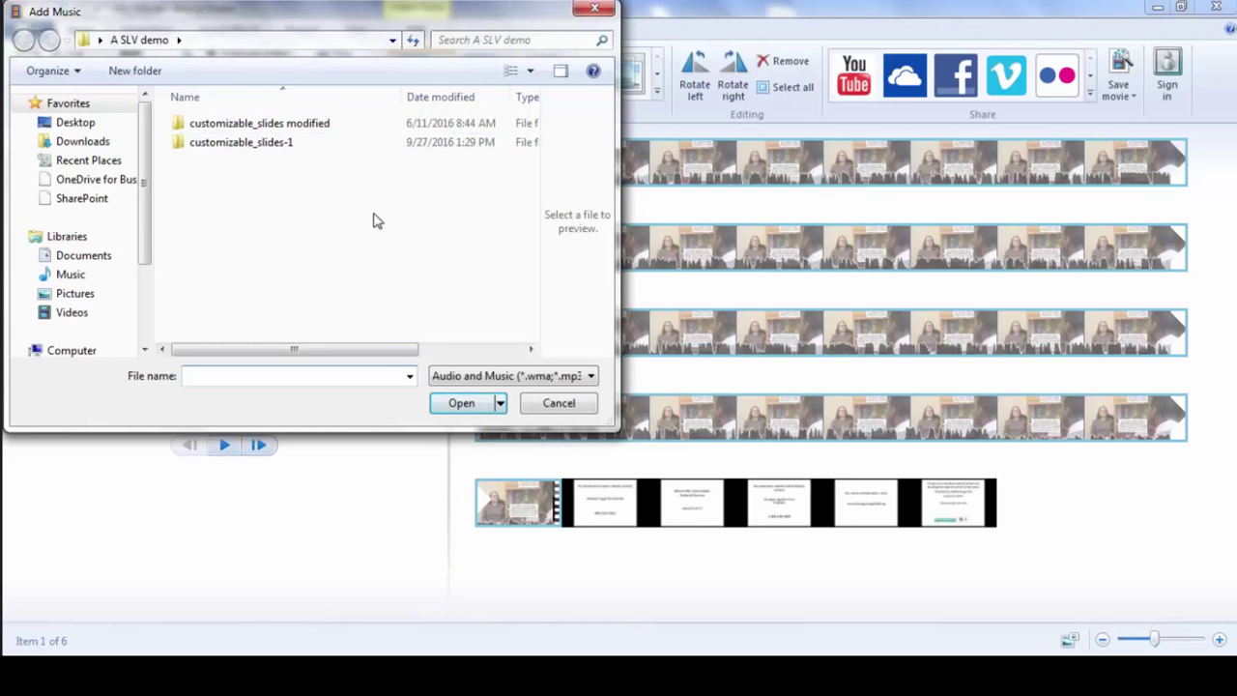
left_click(470, 376)
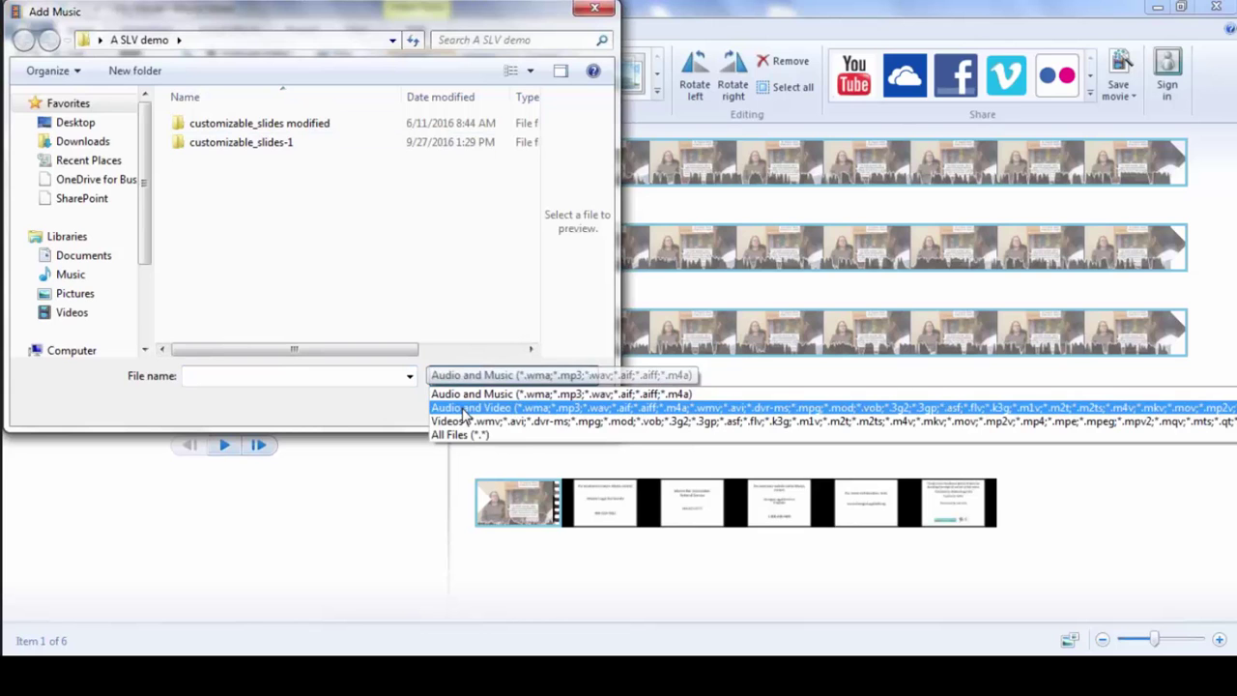
left_click(456, 434)
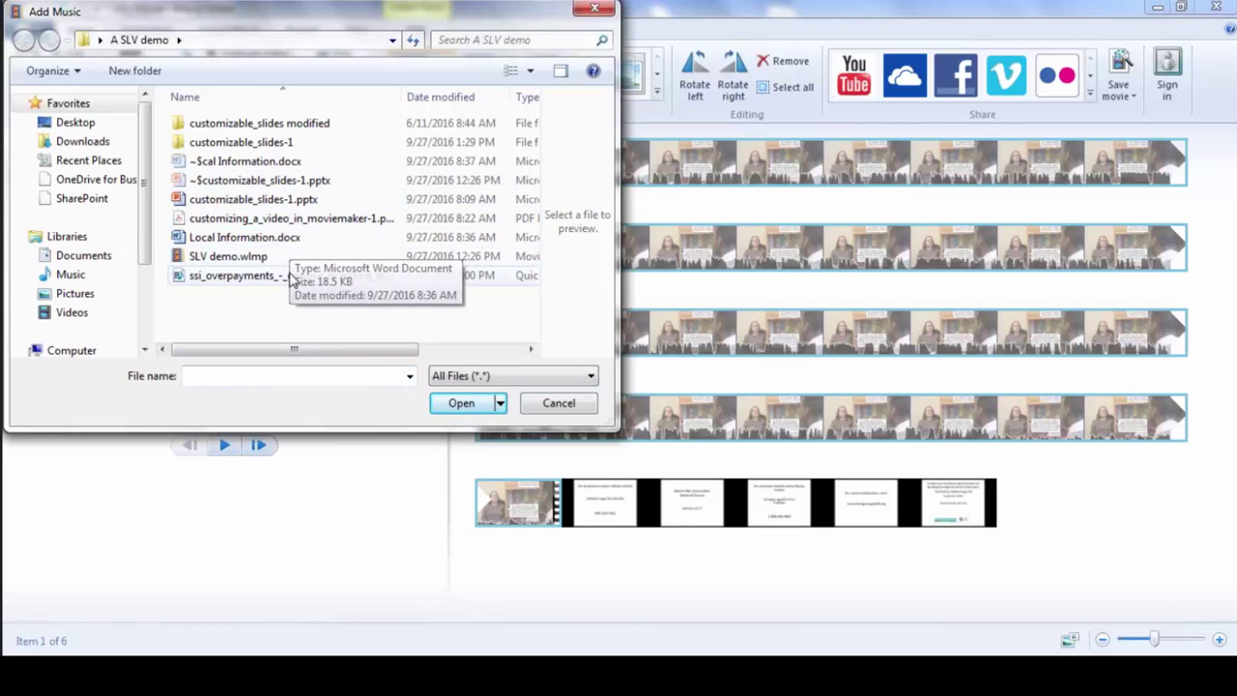
left_click(290, 275)
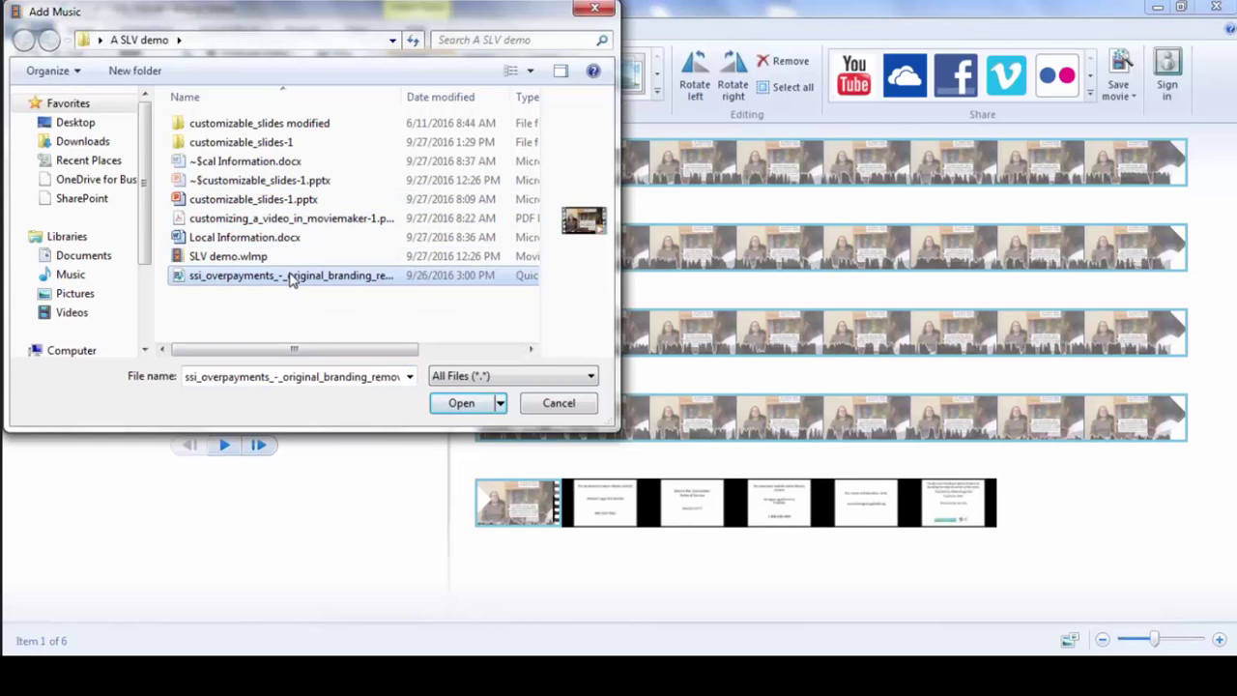
left_click(457, 403)
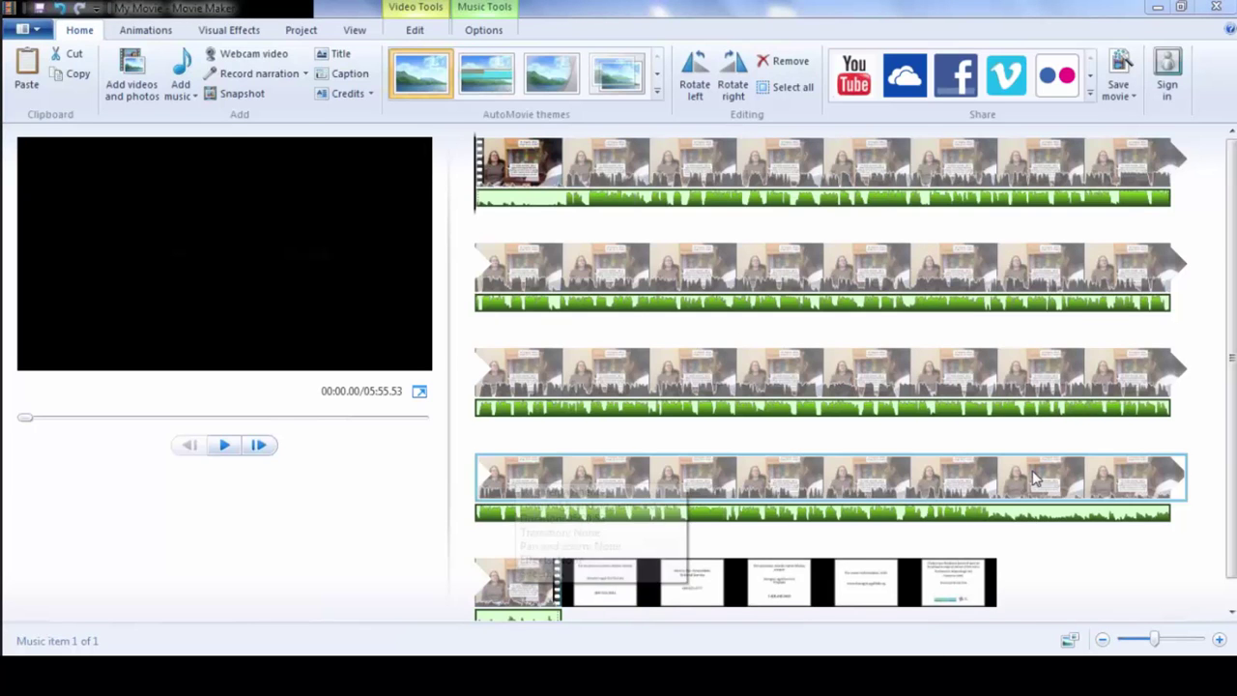
- Check the placeholder ending around 04:41–04:51 in preview, then select the interview video clip
left_click(997, 481)
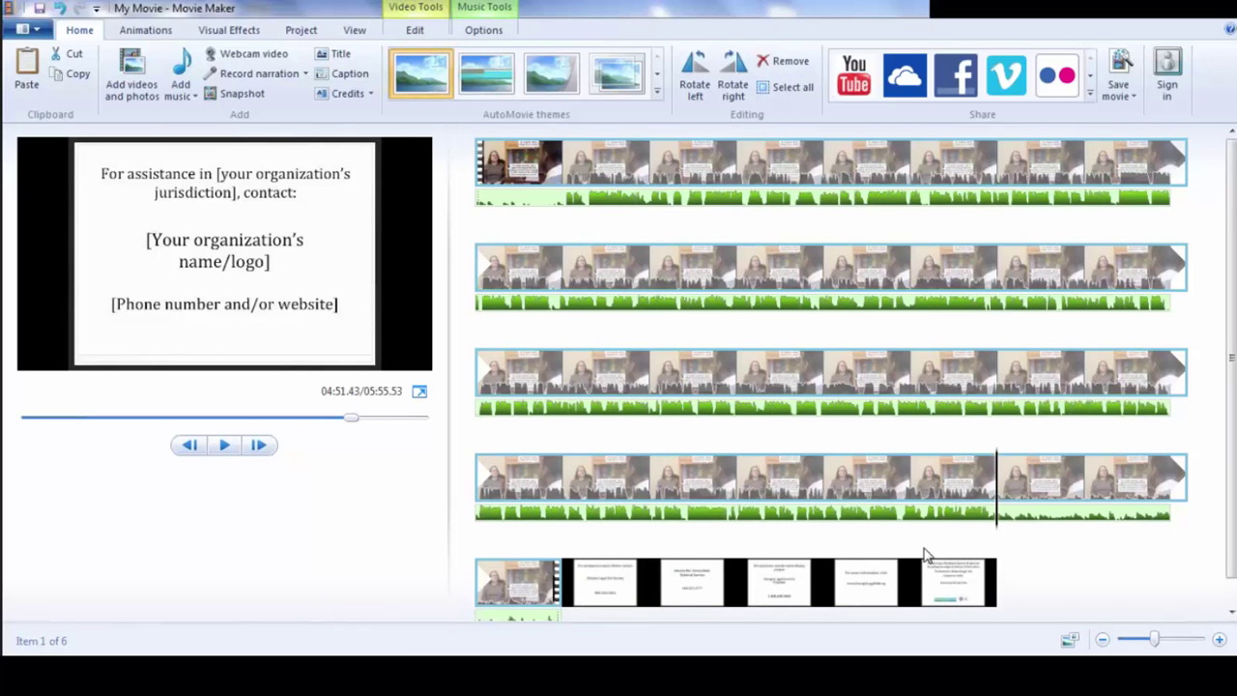
left_click(911, 488)
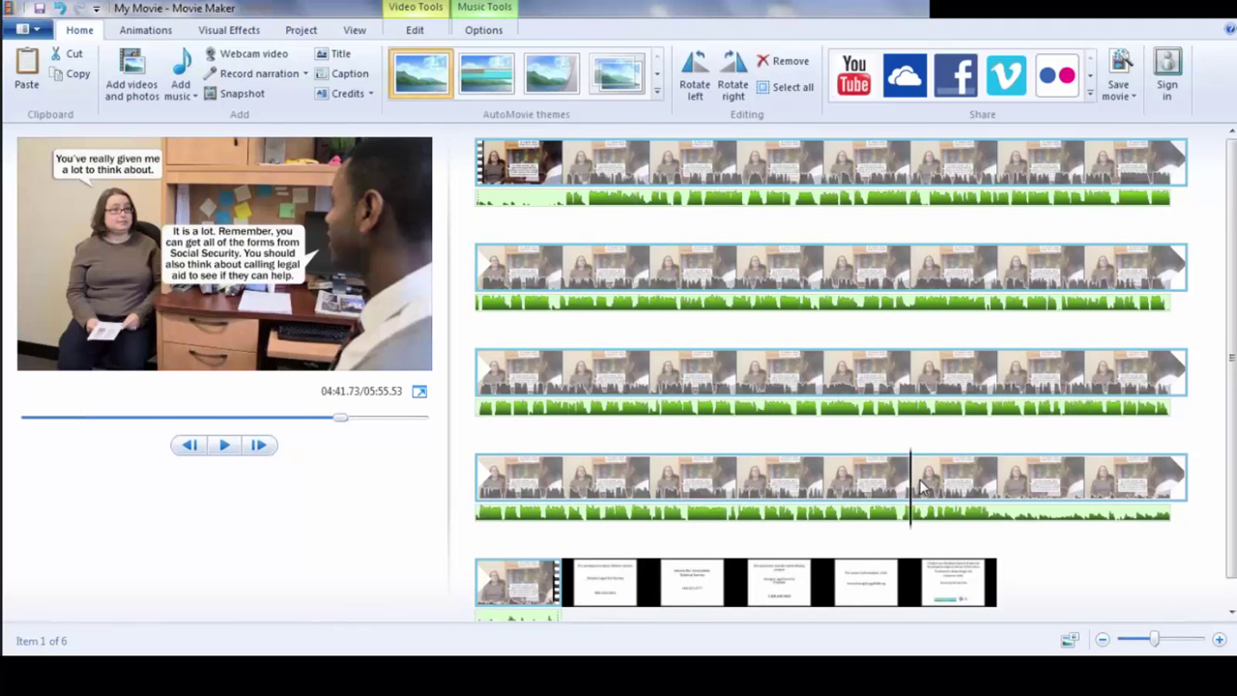
left_click(996, 488)
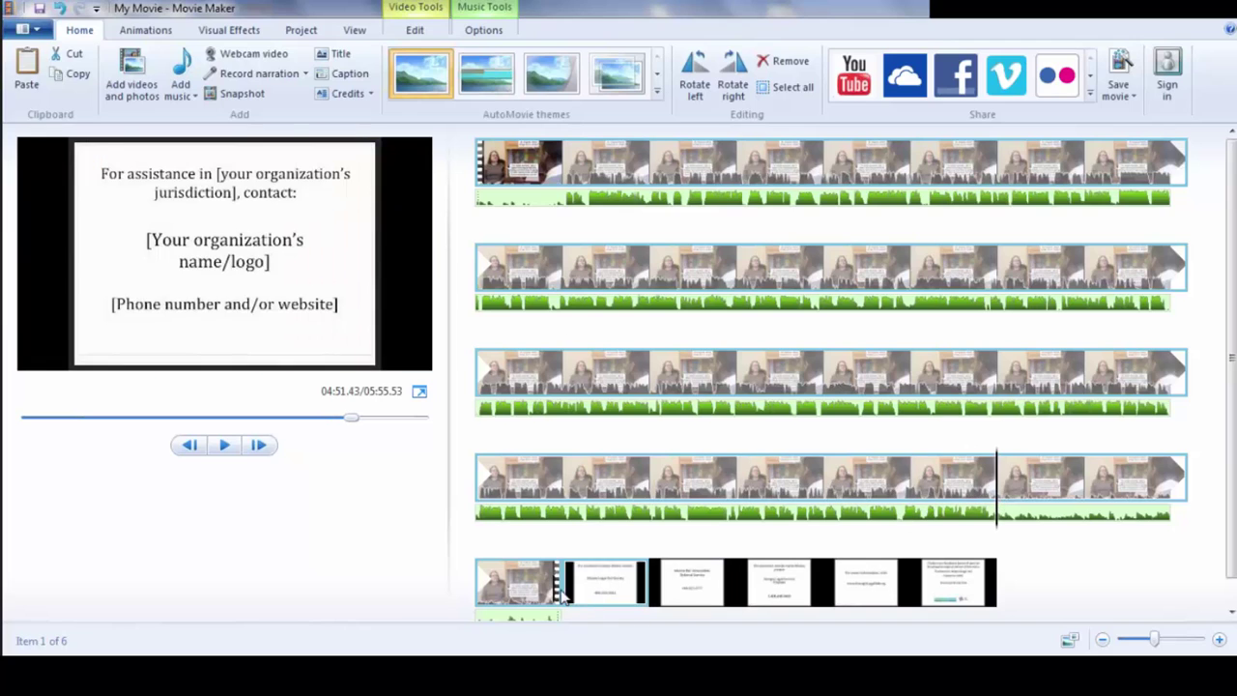
left_click_drag(556, 592, 529, 594)
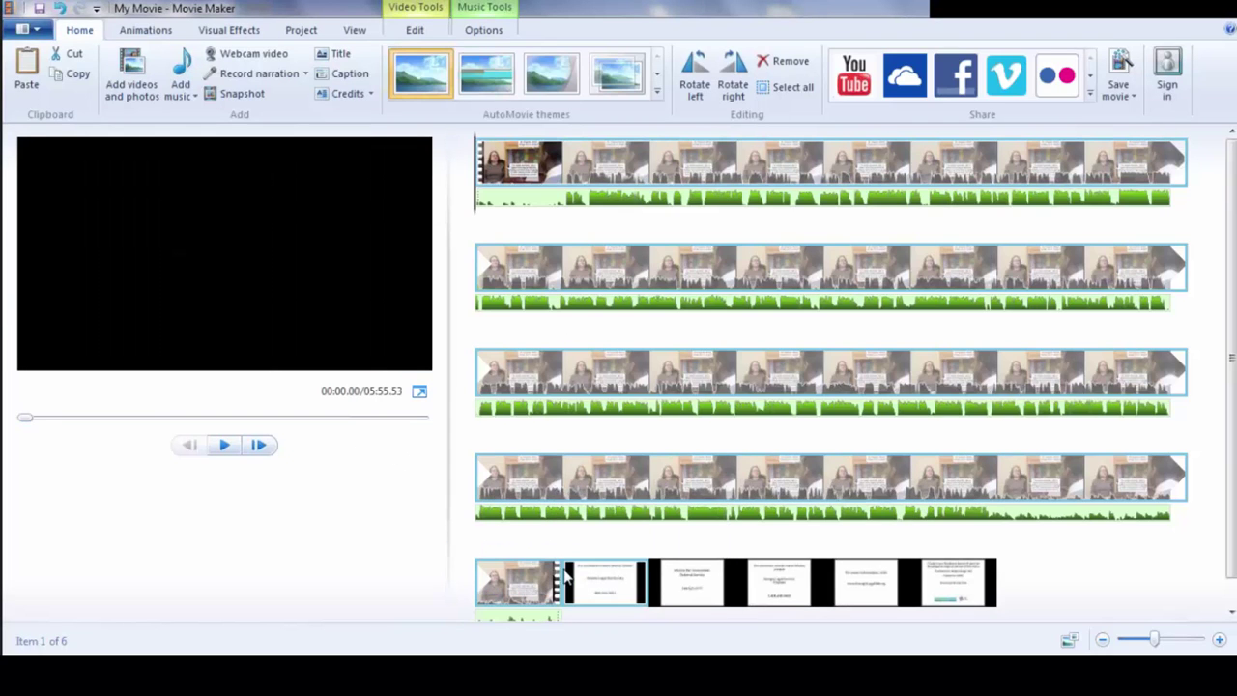
left_click(313, 419)
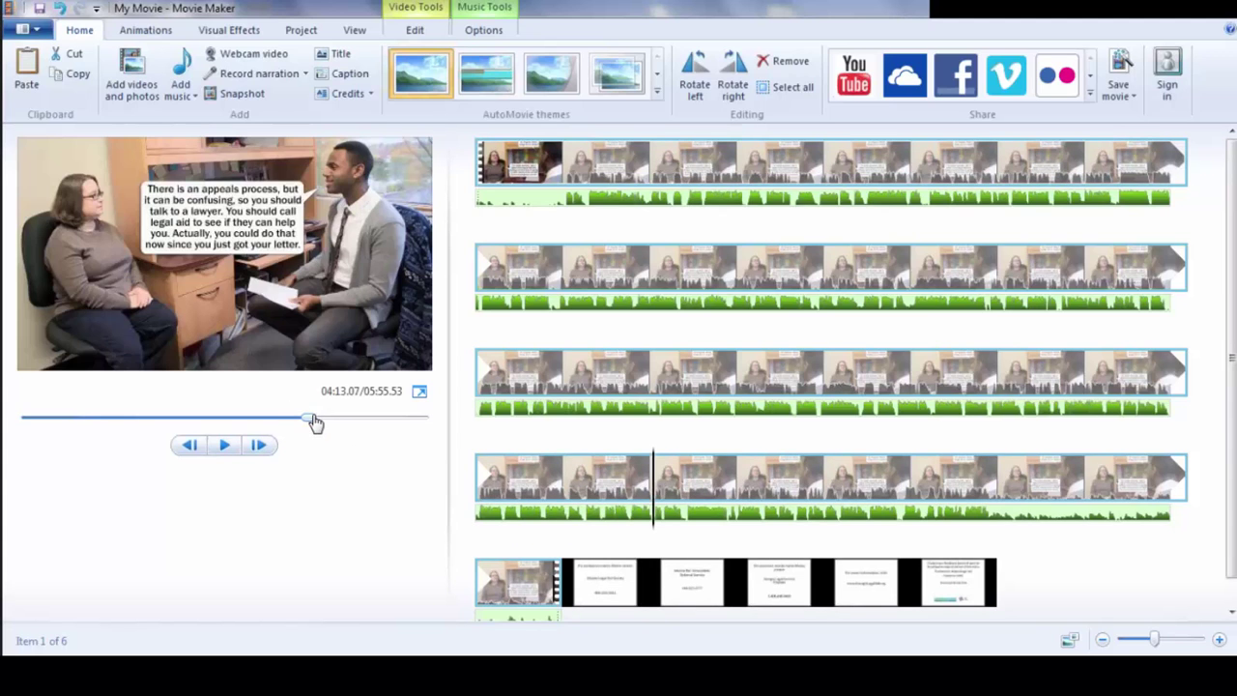
left_click_drag(317, 423, 359, 427)
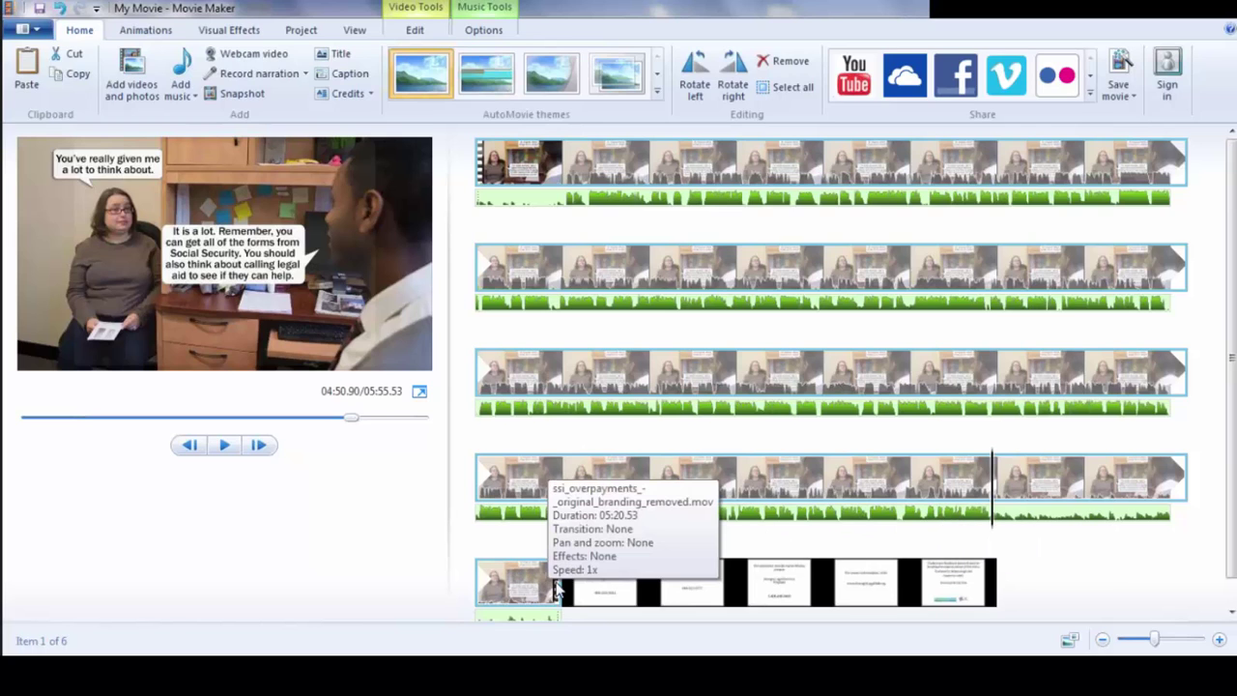
mouse_move(559, 591)
left_mouse_down()
mouse_move(526, 586)
mouse_move(542, 590)
left_mouse_up()
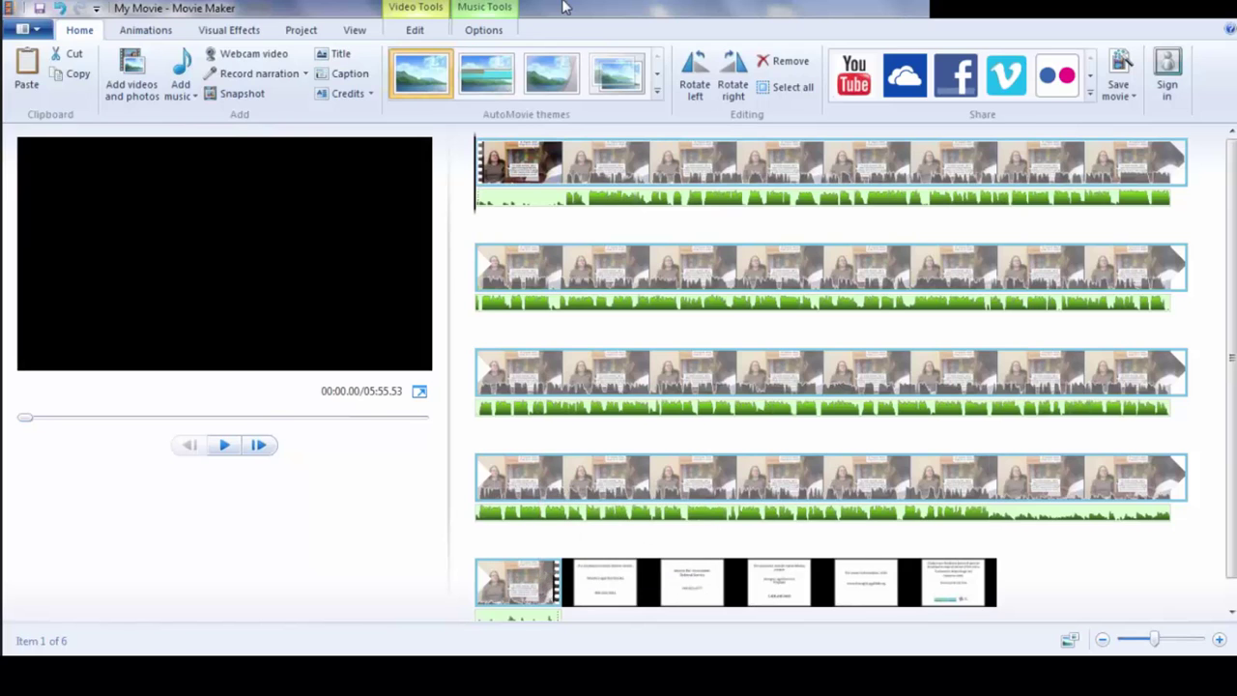
- Open the Trim tool on the interview clip, previewing its final part (0.00s to 320.52s)
left_click(431, 16)
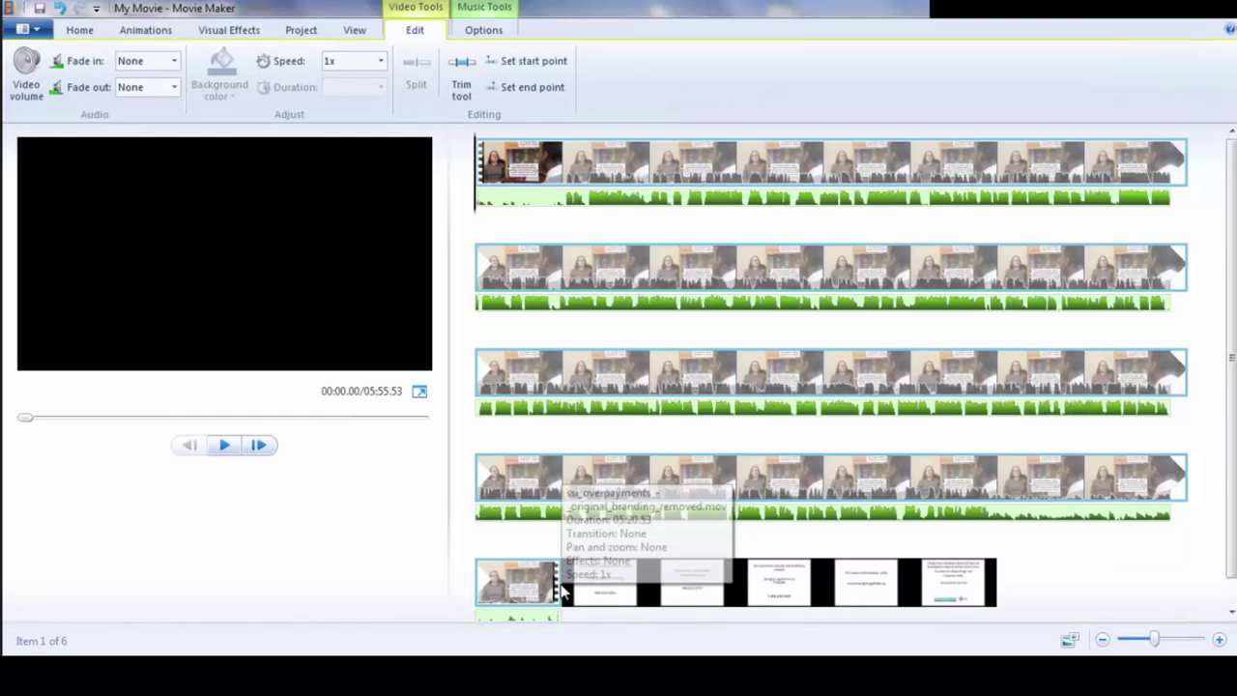
left_click_drag(559, 588, 519, 583)
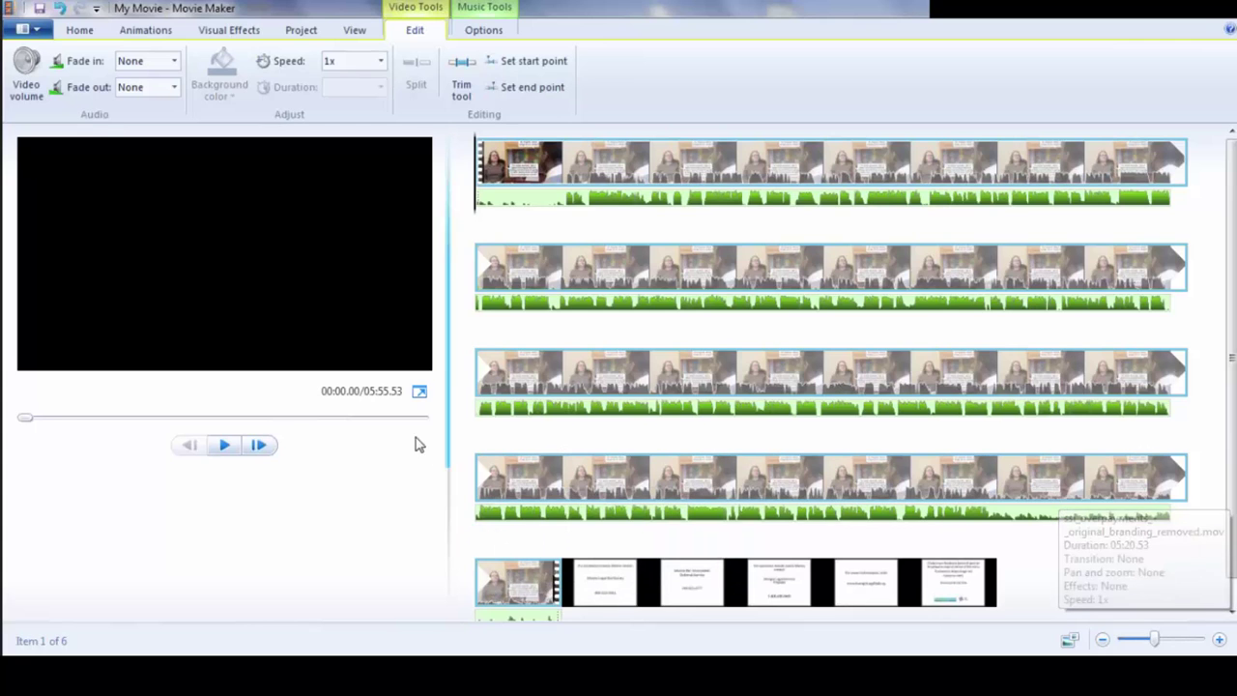
left_click_drag(26, 418, 354, 427)
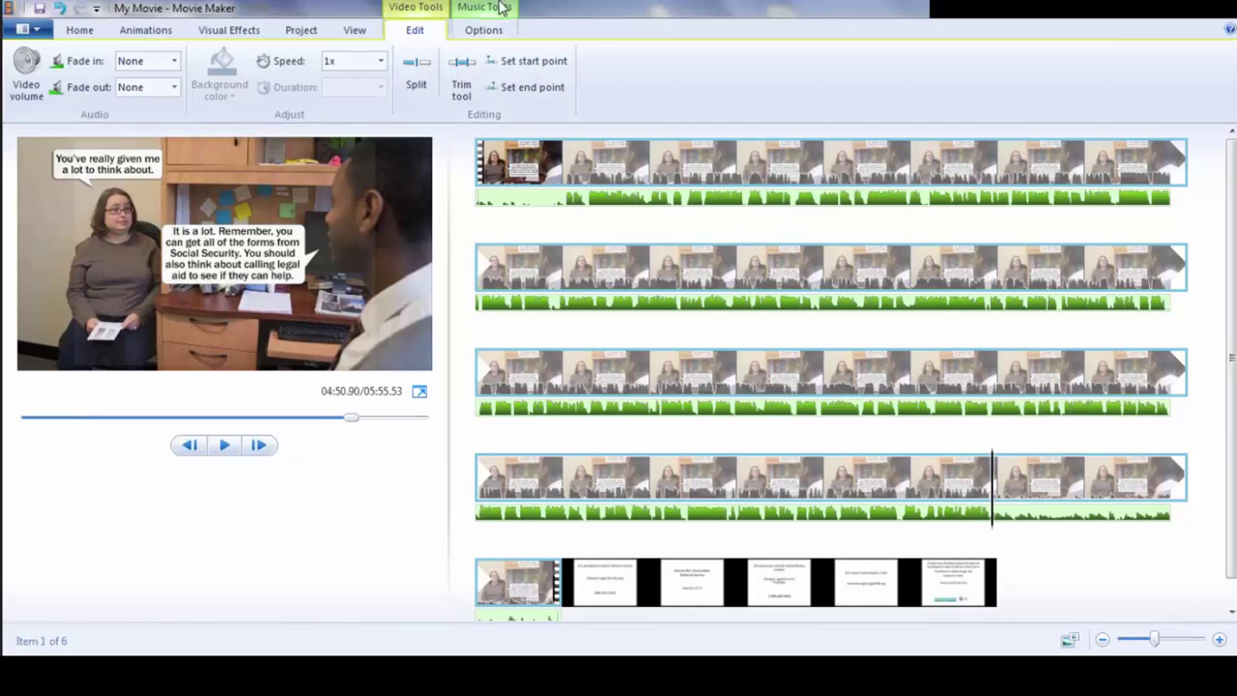
left_click(461, 82)
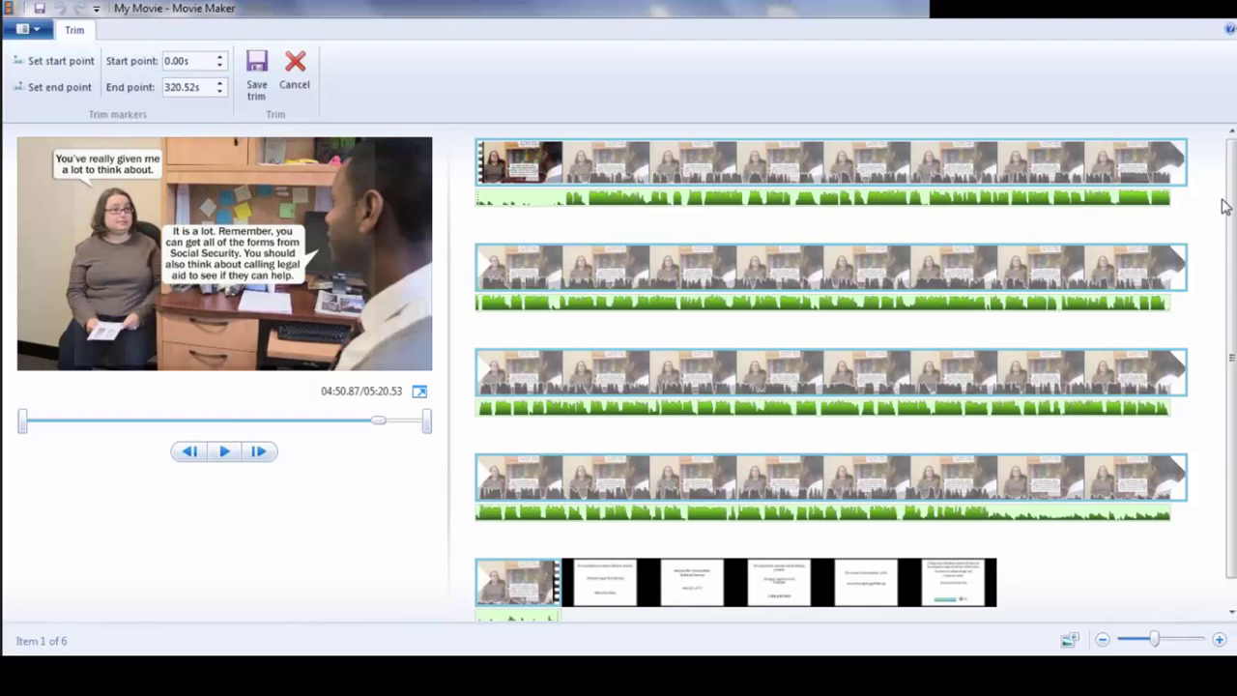
- Leave trimming and set the Atlanta Legal Aid and Bar Association slides to 6.00 seconds each
left_click(638, 577)
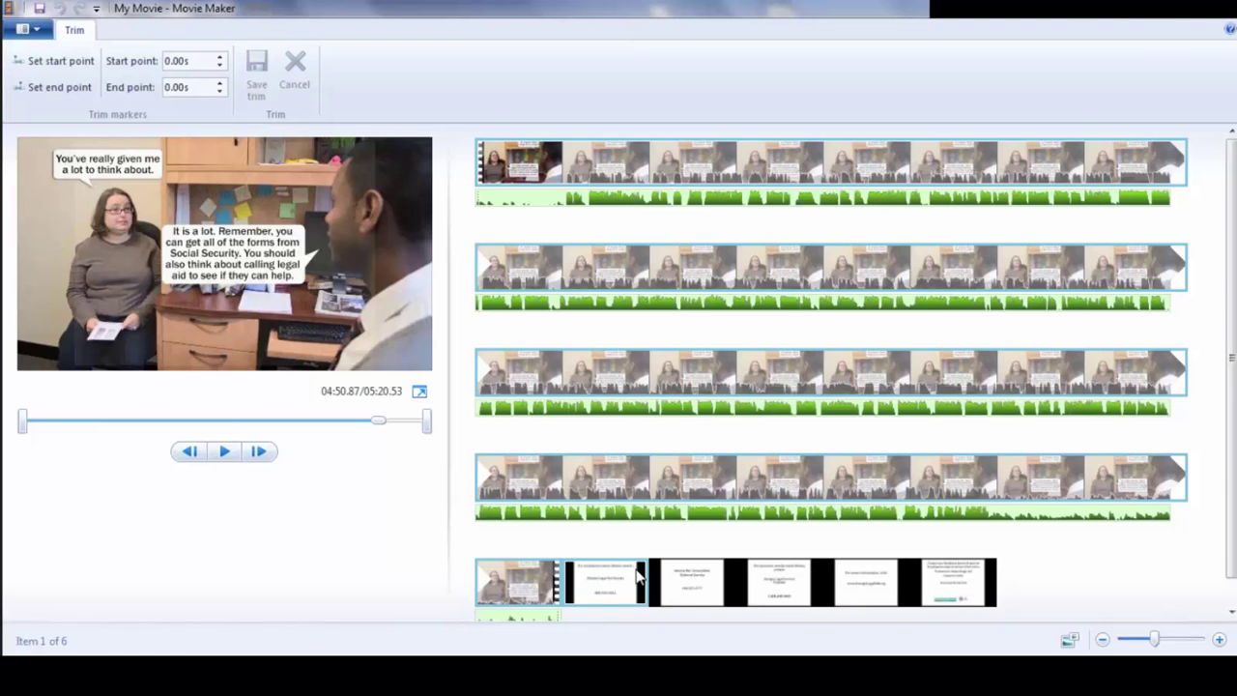
key("Escape")
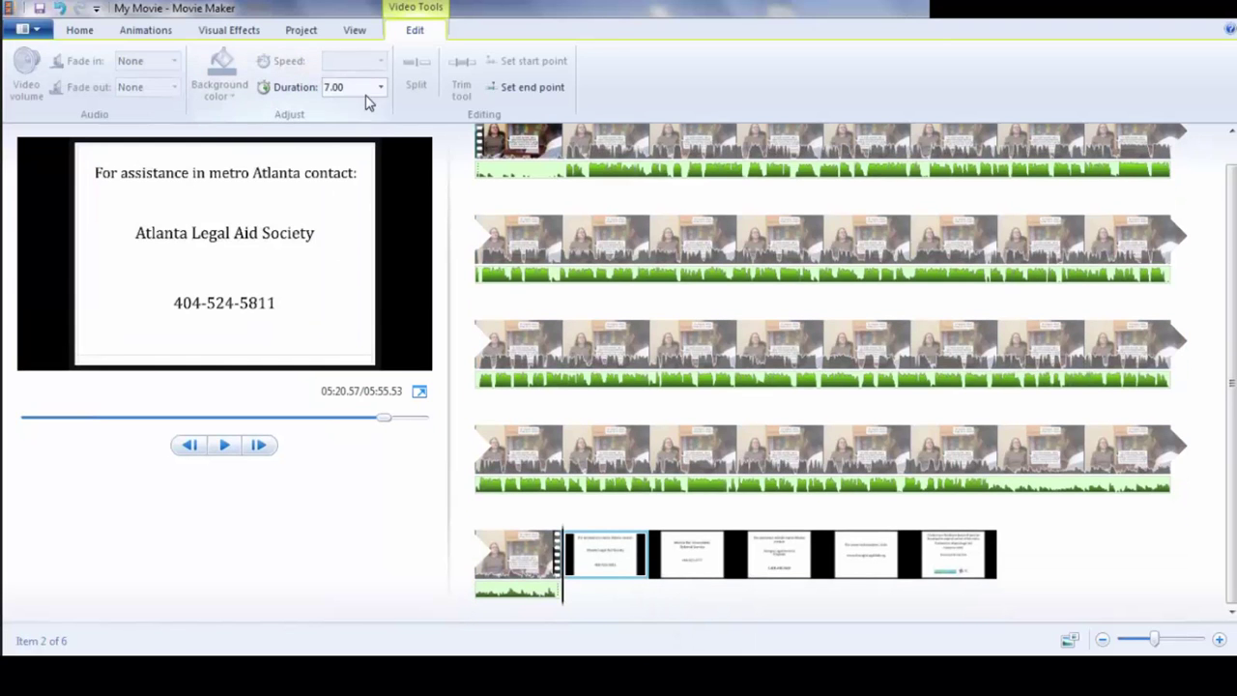
left_click(381, 87)
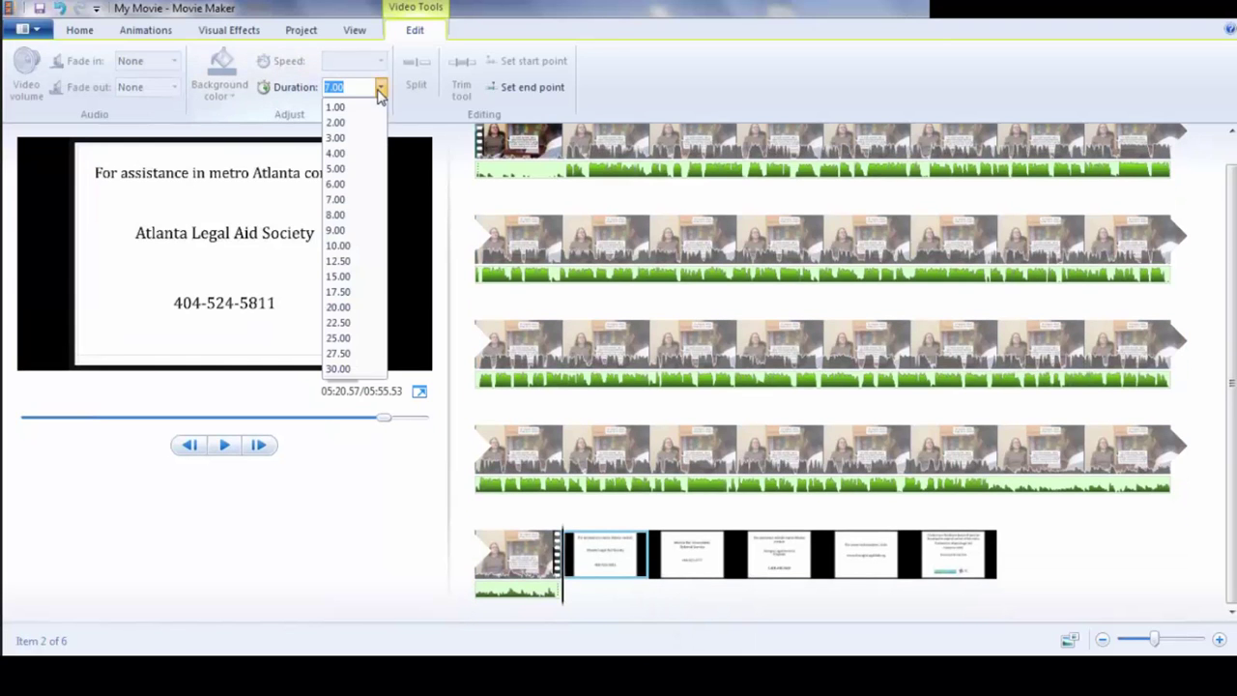
left_click(350, 185)
left_click(681, 564)
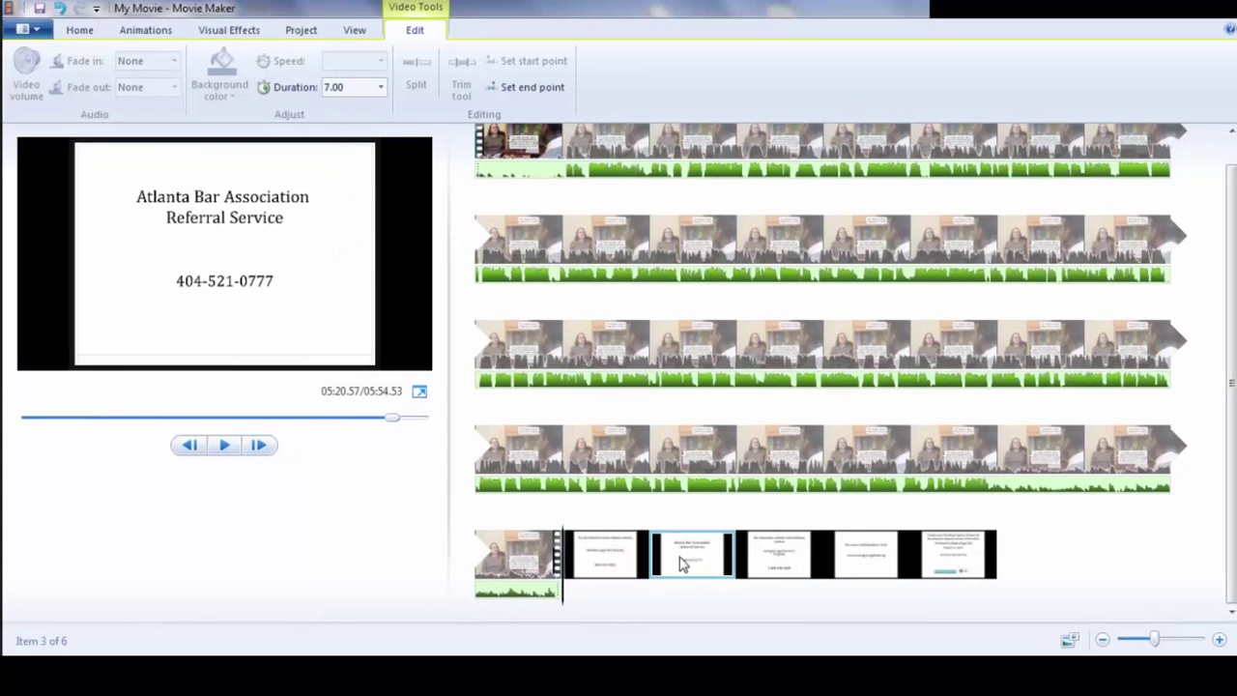
left_click(381, 87)
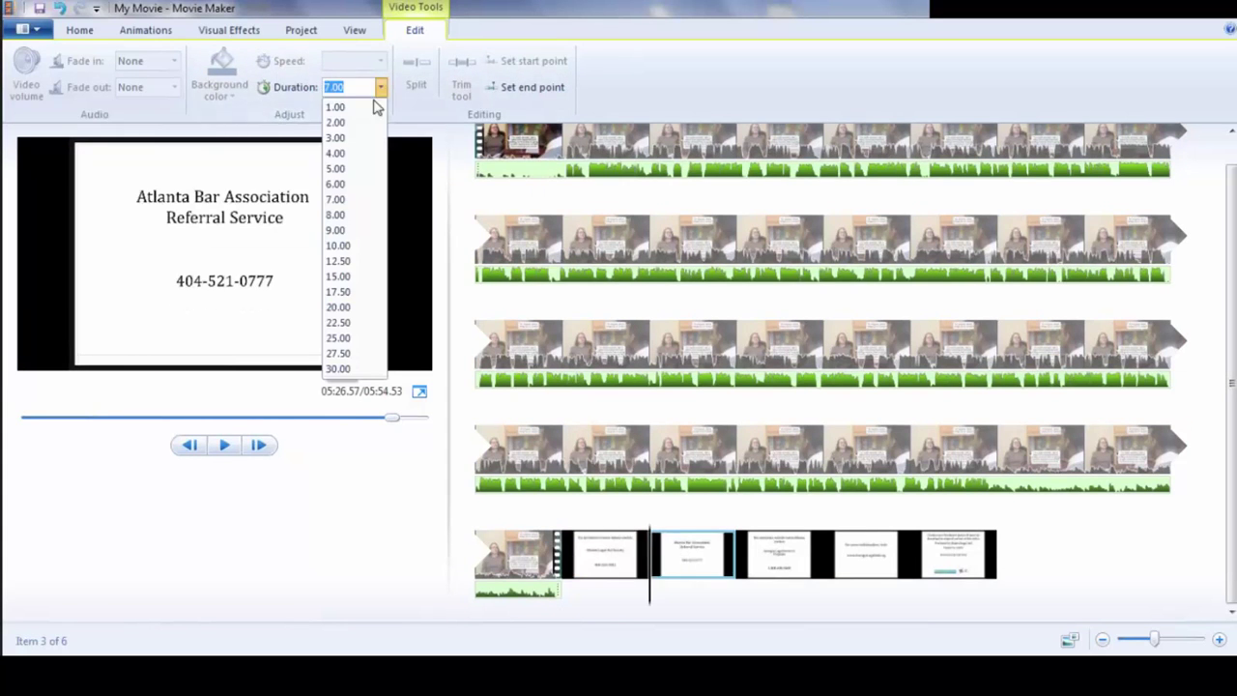
left_click(348, 184)
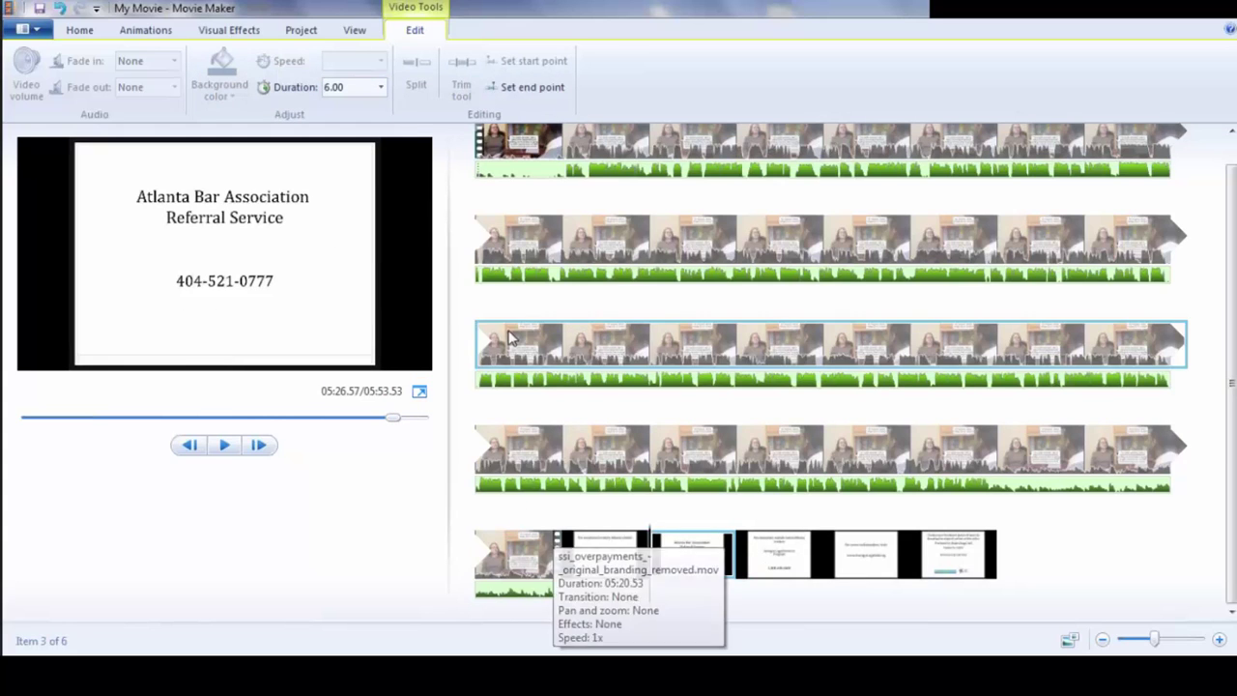
- Give the Atlanta Bar Association slide a 1.50-second page-curl transition and preview it
left_click(146, 30)
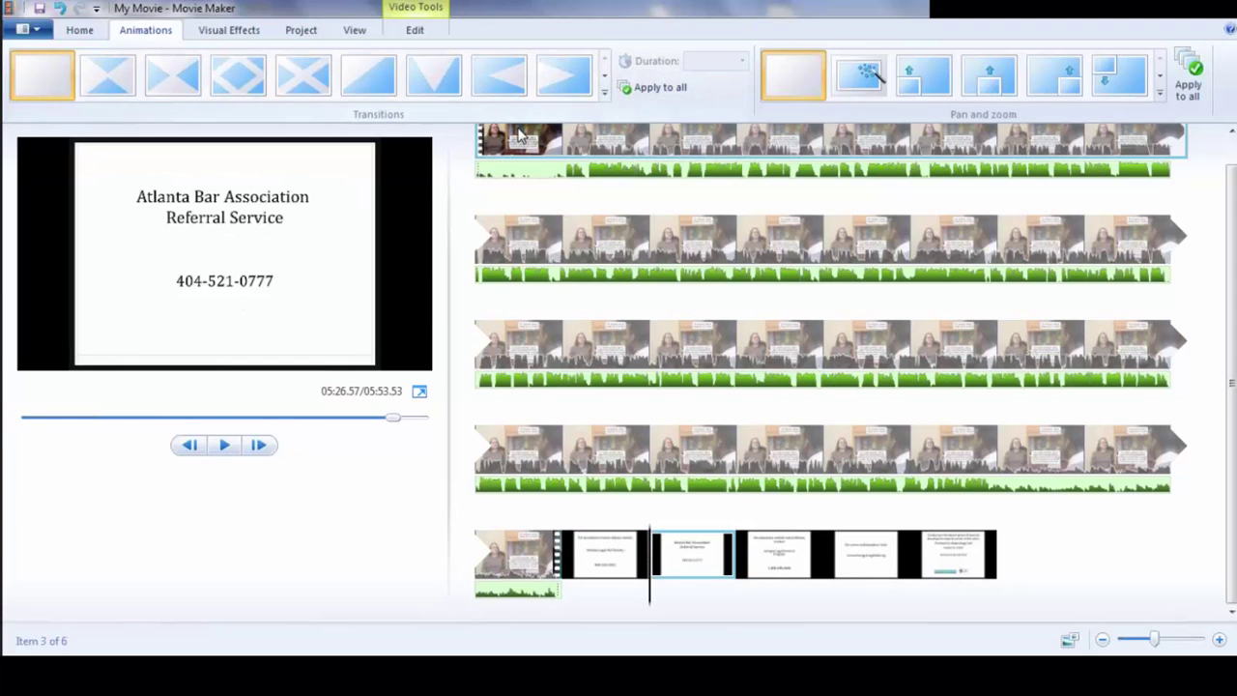
left_click(605, 83)
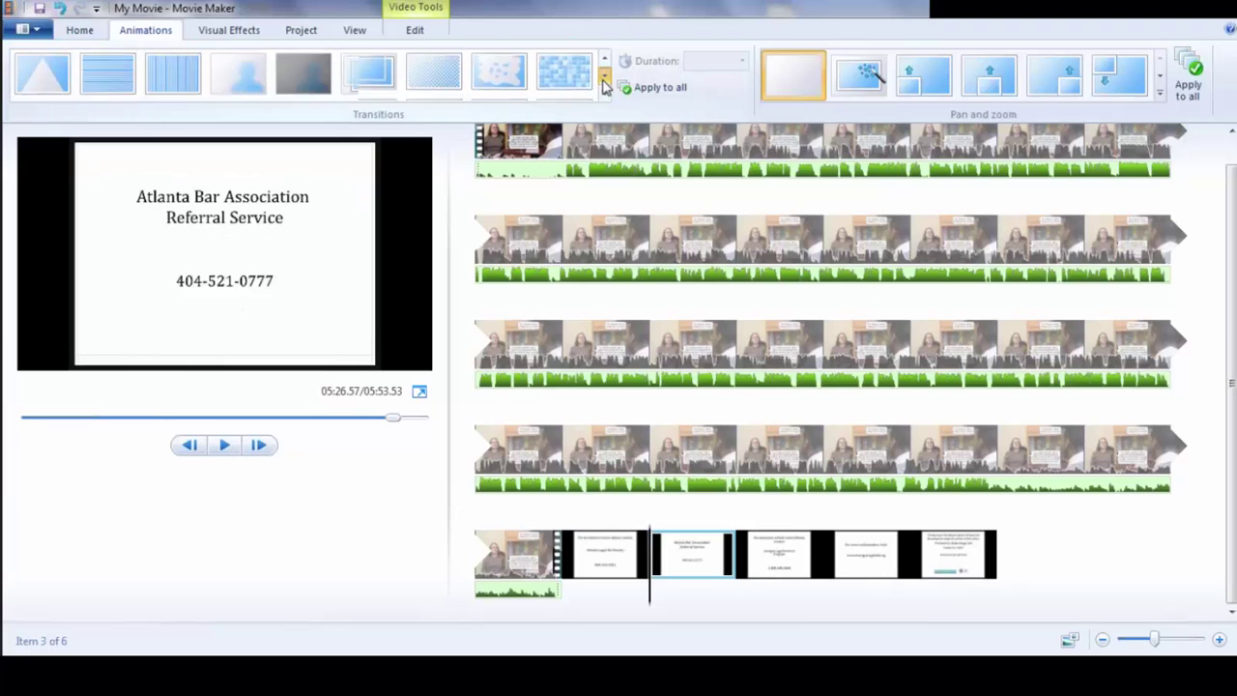
left_click(605, 83)
left_click(605, 83)
left_click(605, 83)
left_click(605, 83)
left_click(605, 83)
left_click(605, 83)
left_click(605, 83)
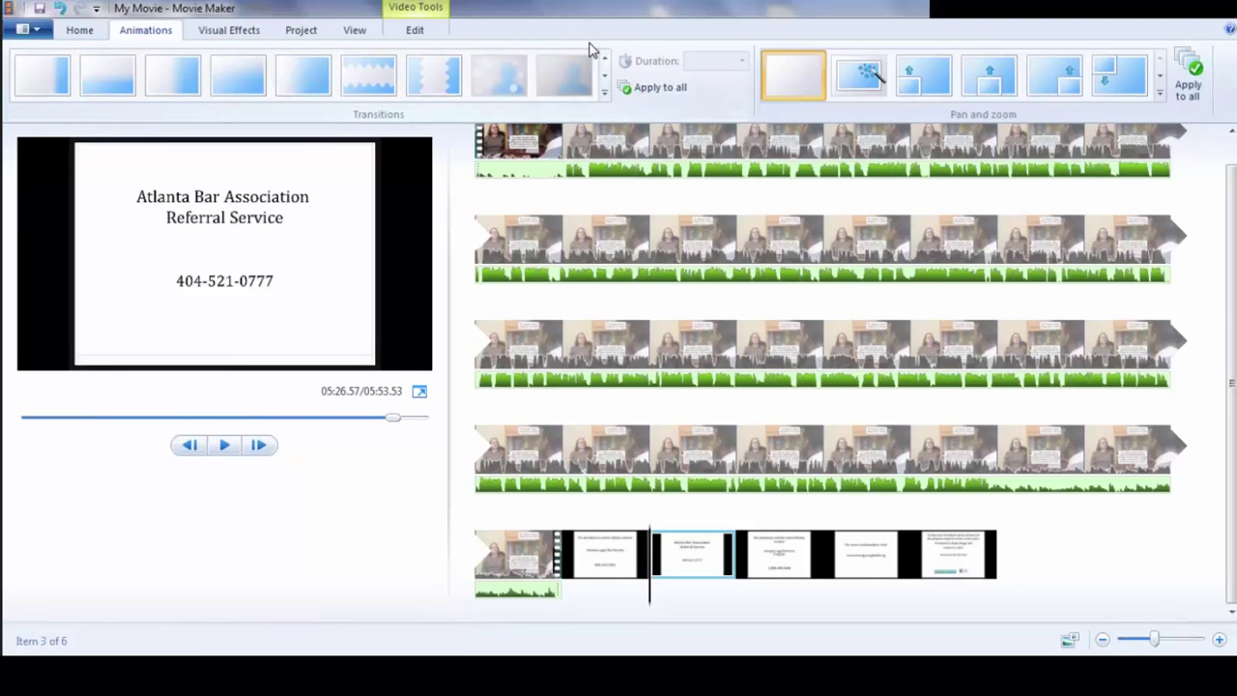
left_click(605, 60)
left_click(176, 77)
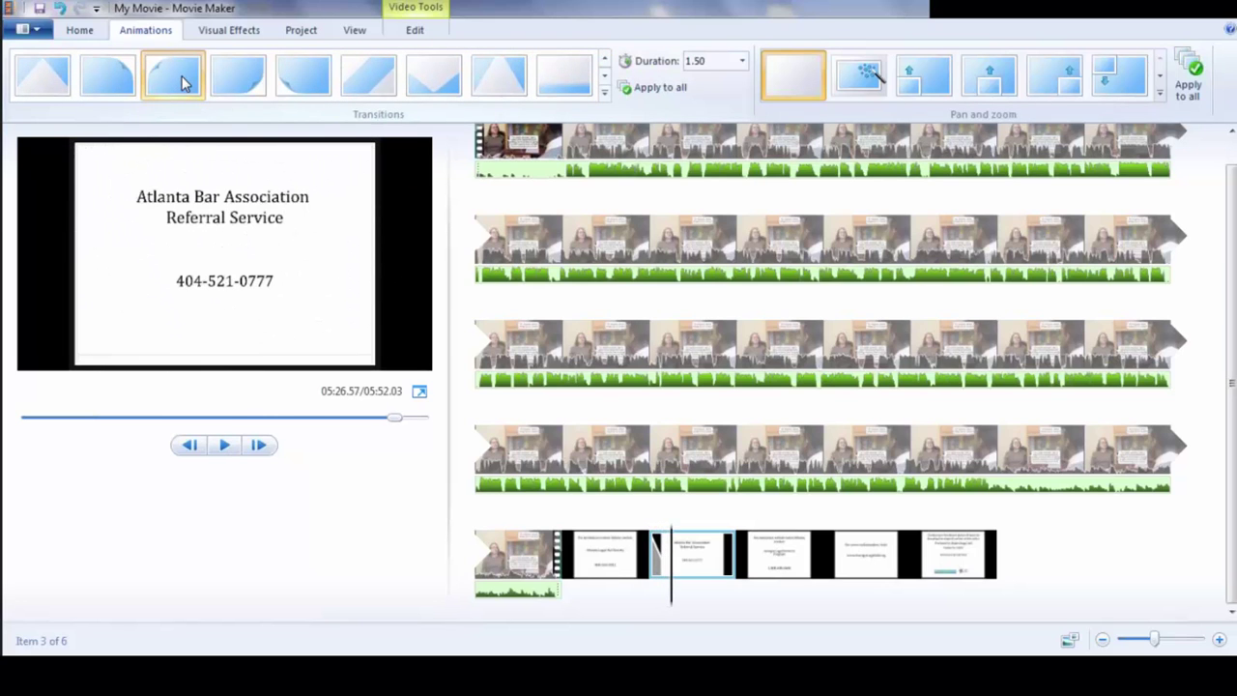
left_click(183, 83)
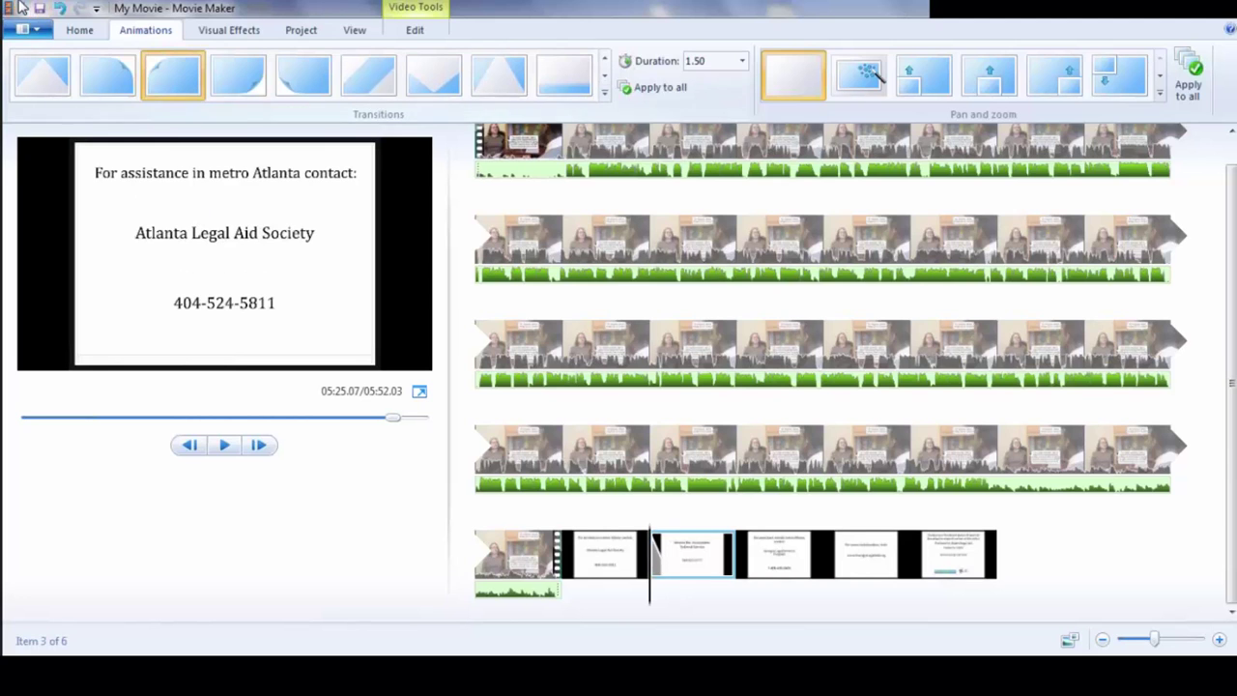
- Save the project over SLV demo.wlmp in the A SLV demo folder, confirming replacement
left_click(82, 34)
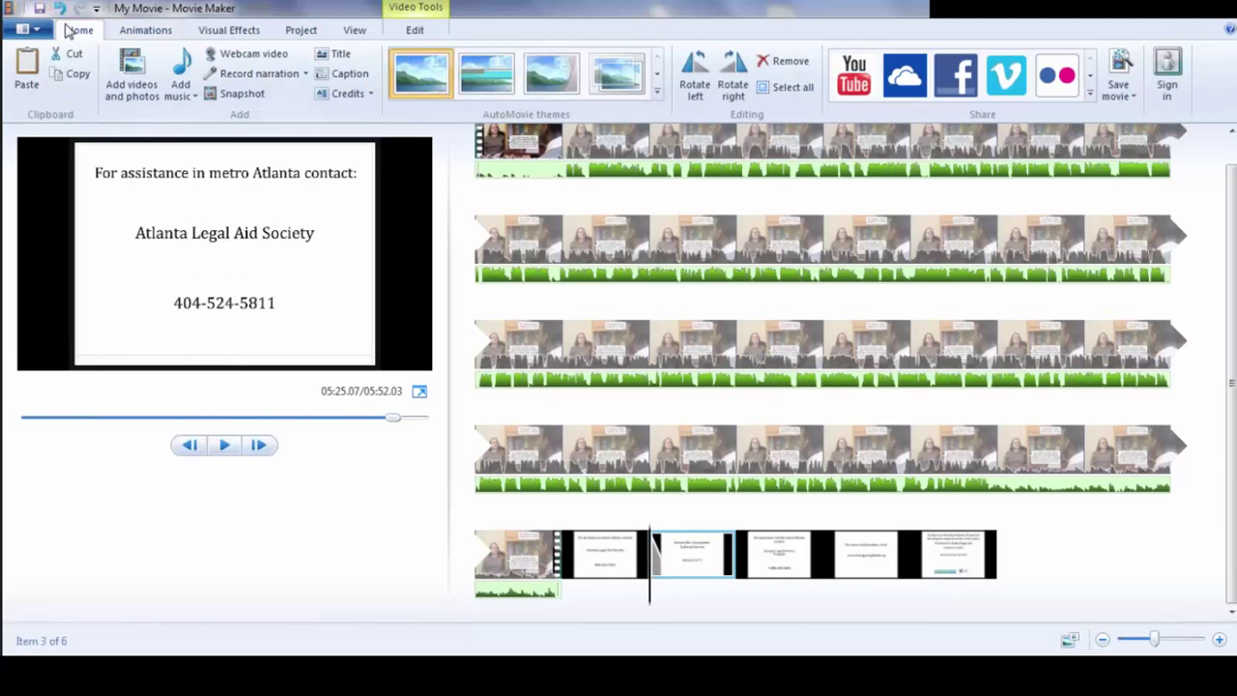
left_click(42, 32)
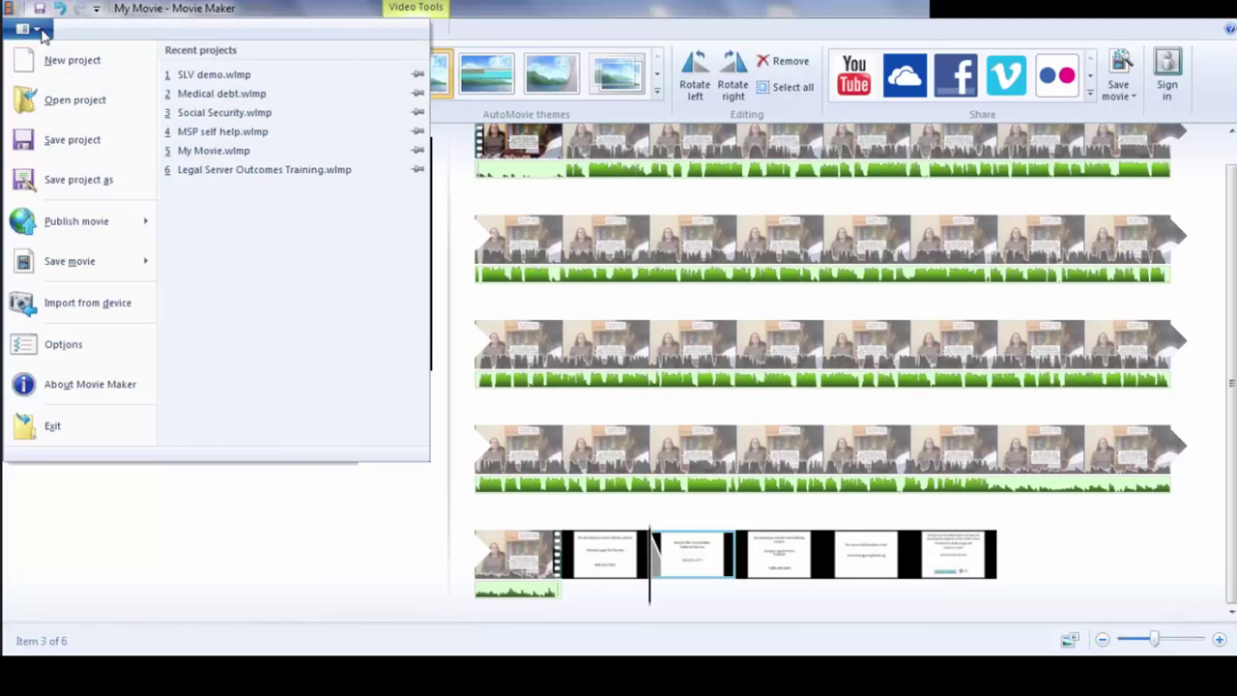
left_click(77, 181)
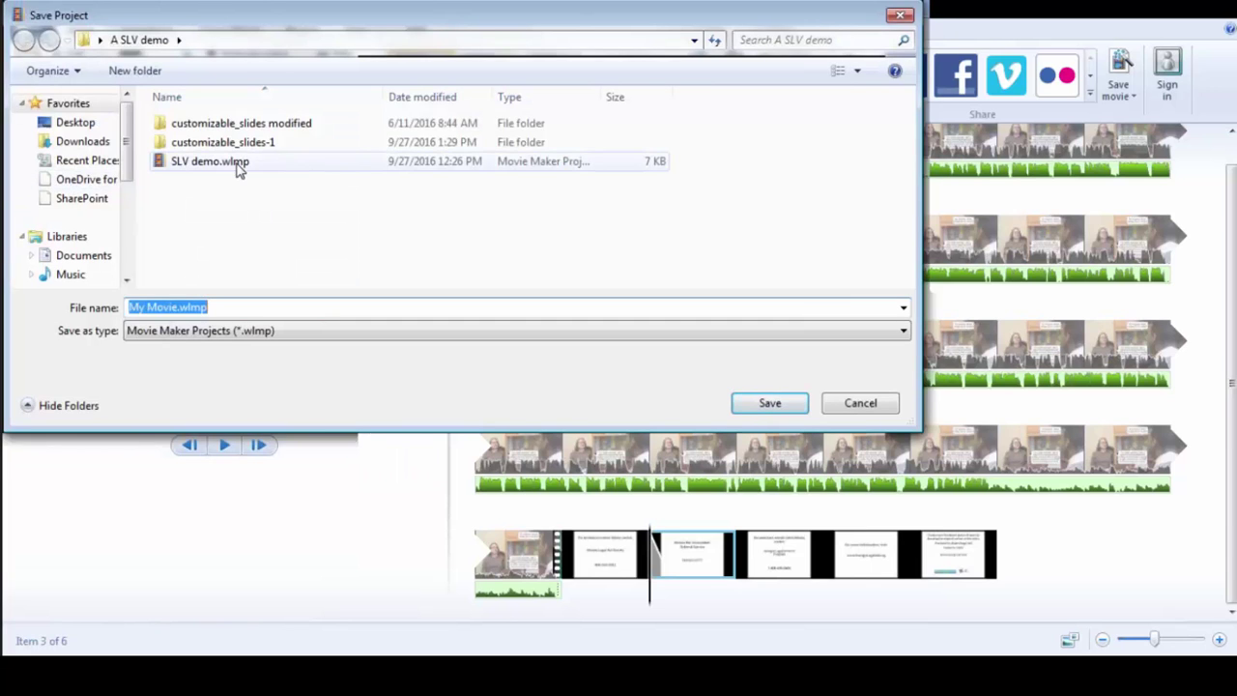
left_click(237, 169)
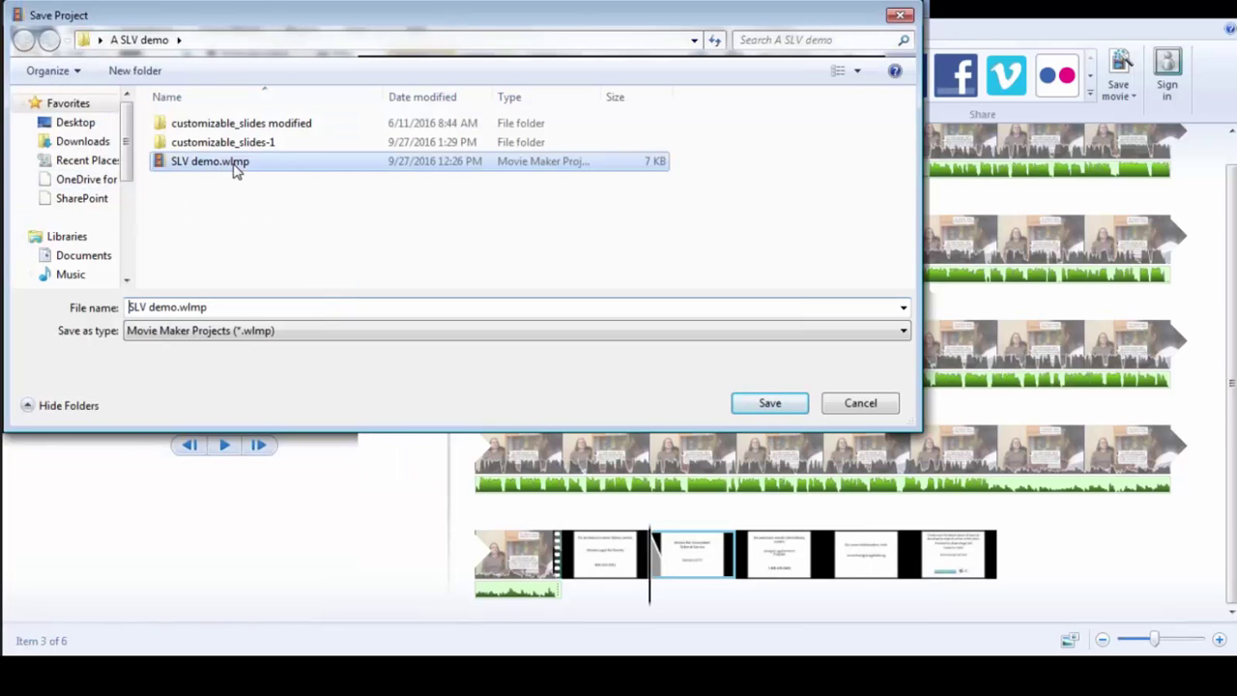
left_click(755, 406)
left_click(661, 342)
left_click(21, 29)
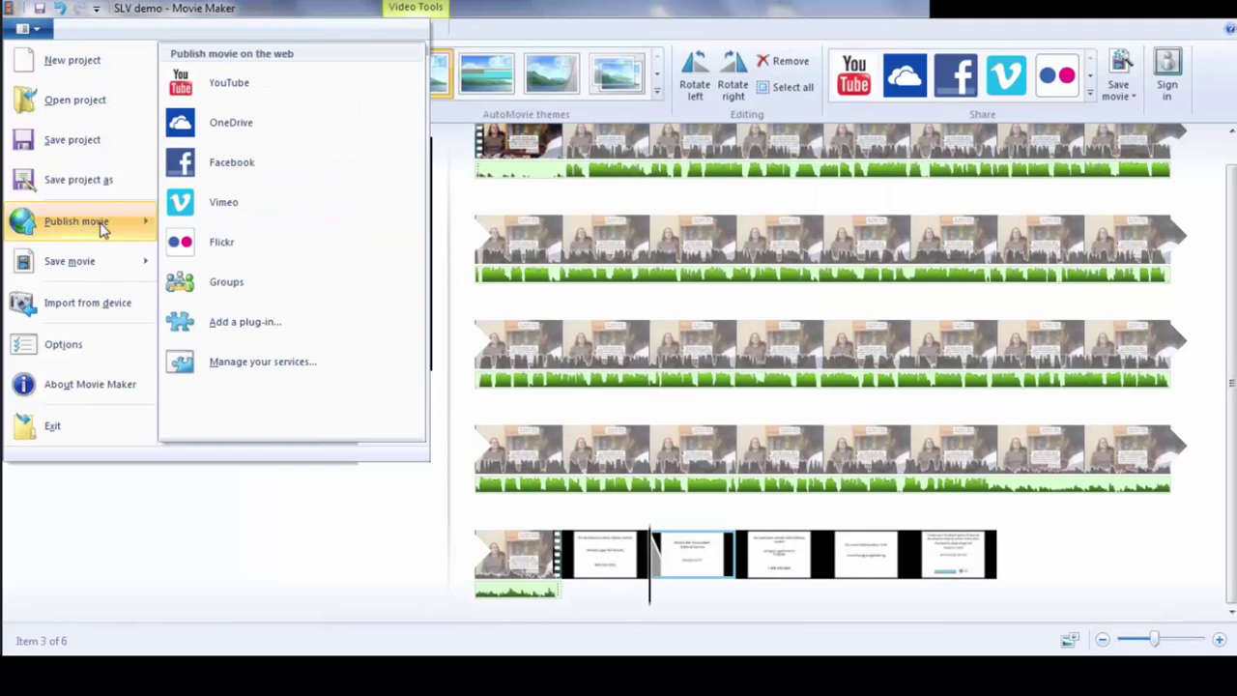
- Start exporting SLV demo.mp4 with recommended settings, then cancel it at 7% complete
mouse_move(70, 263)
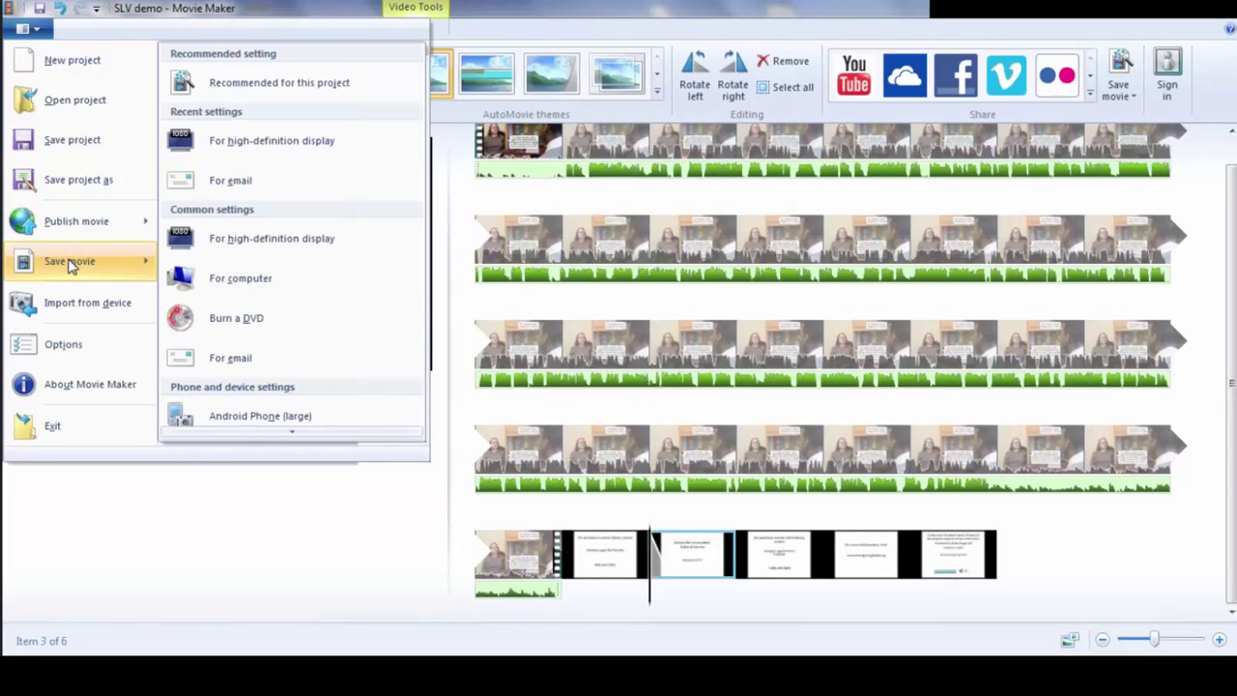
left_click(239, 95)
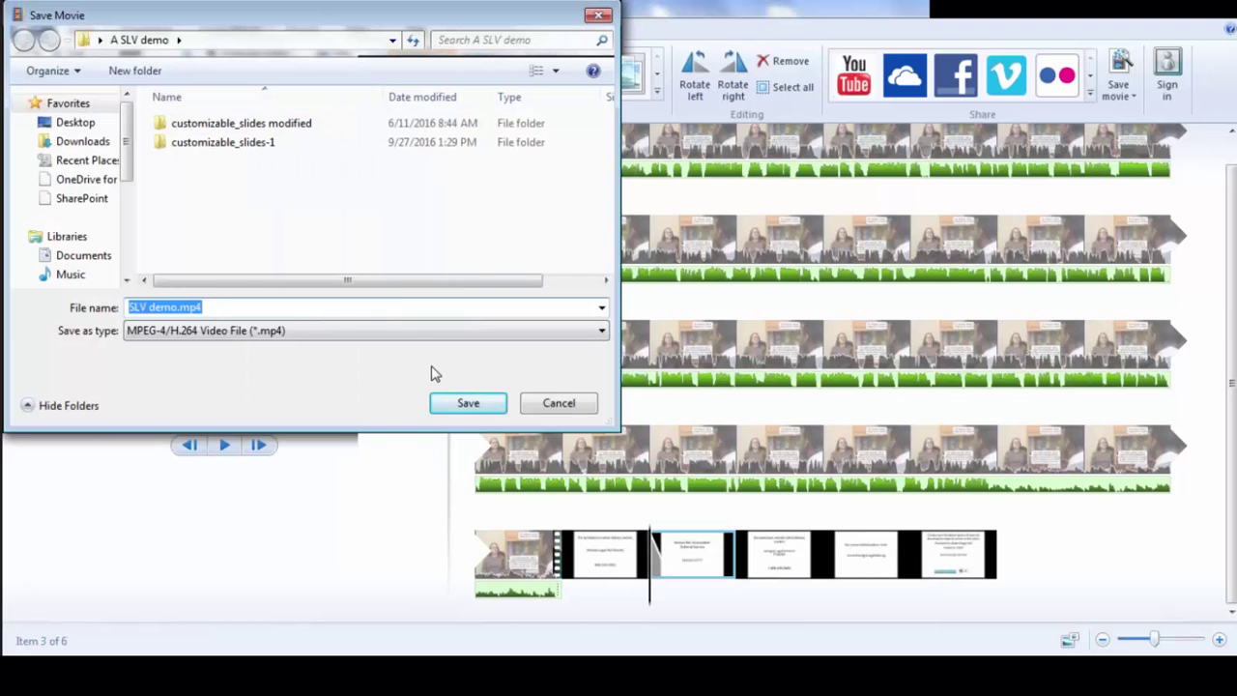
left_click(465, 403)
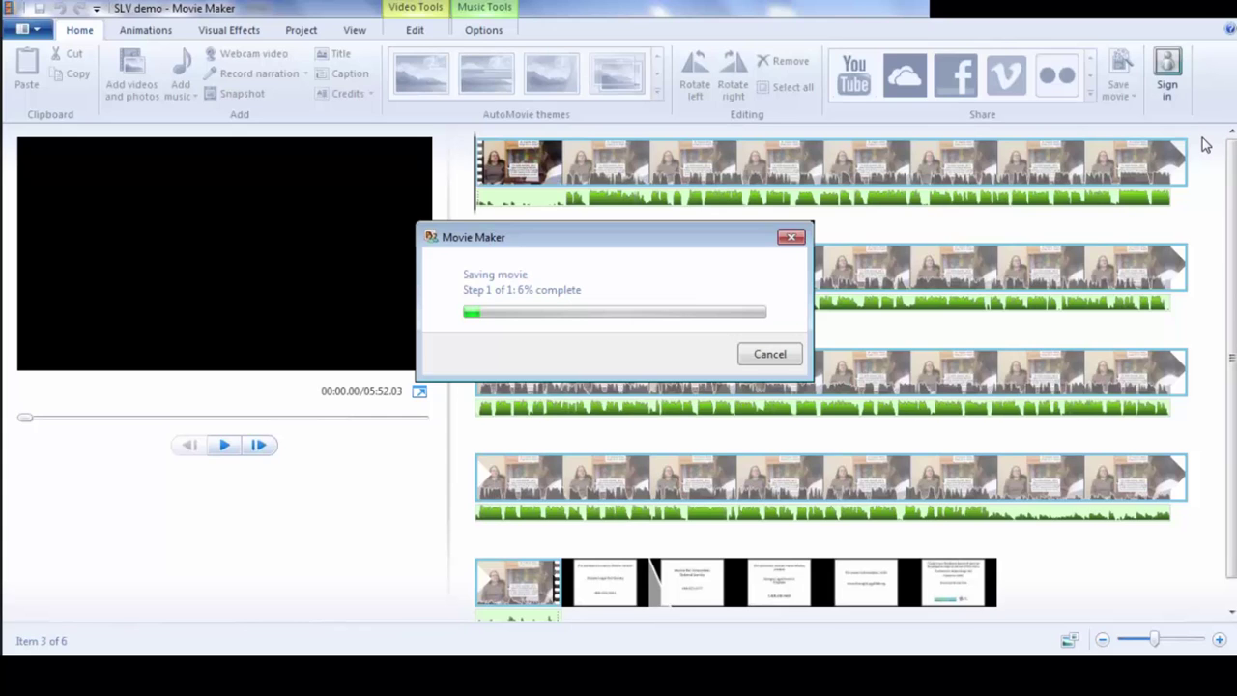
left_click(770, 356)
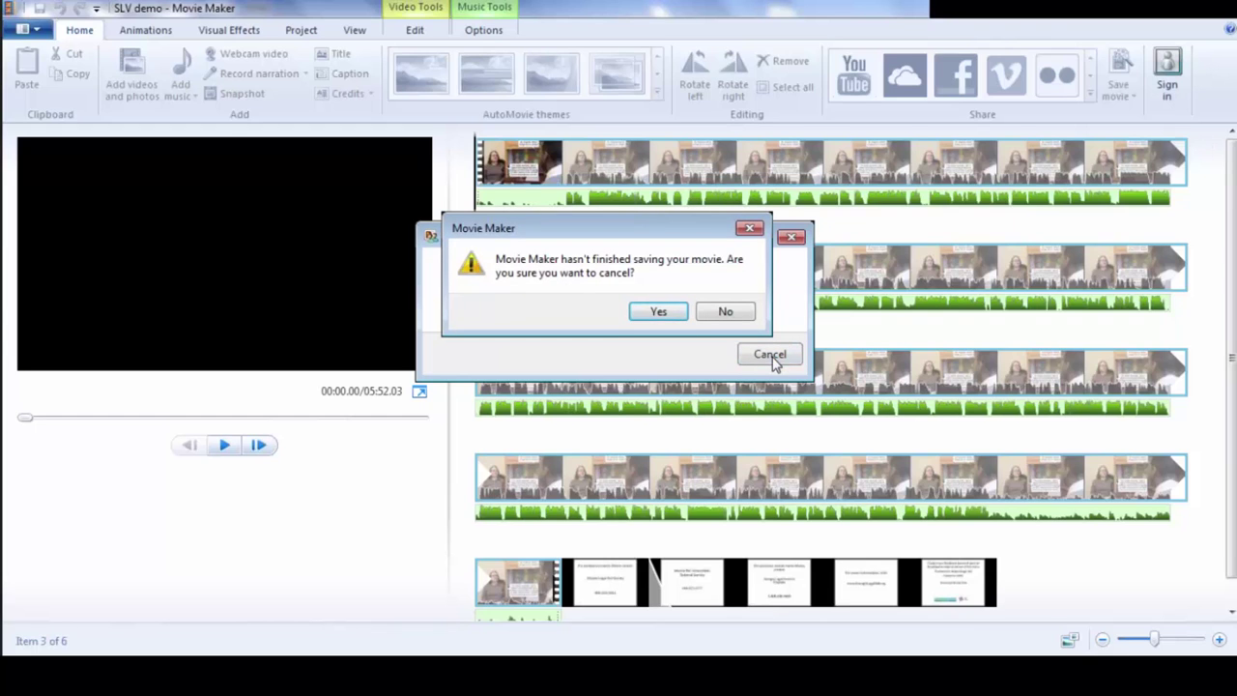
left_click(657, 313)
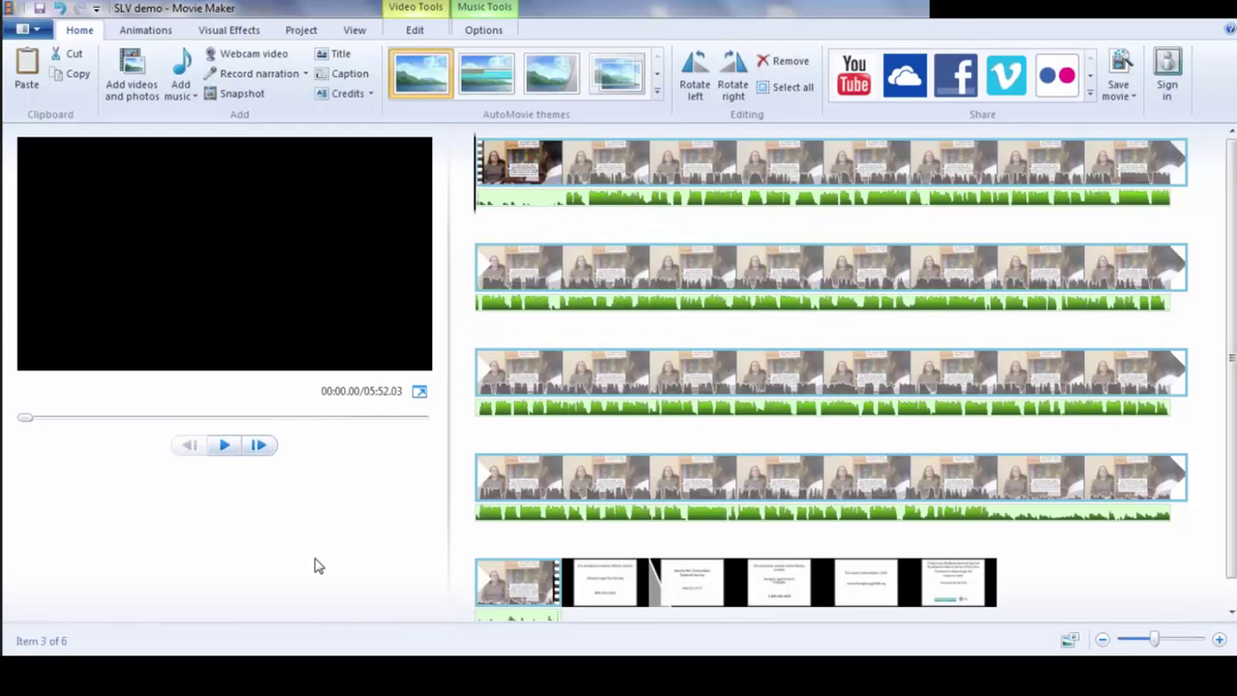